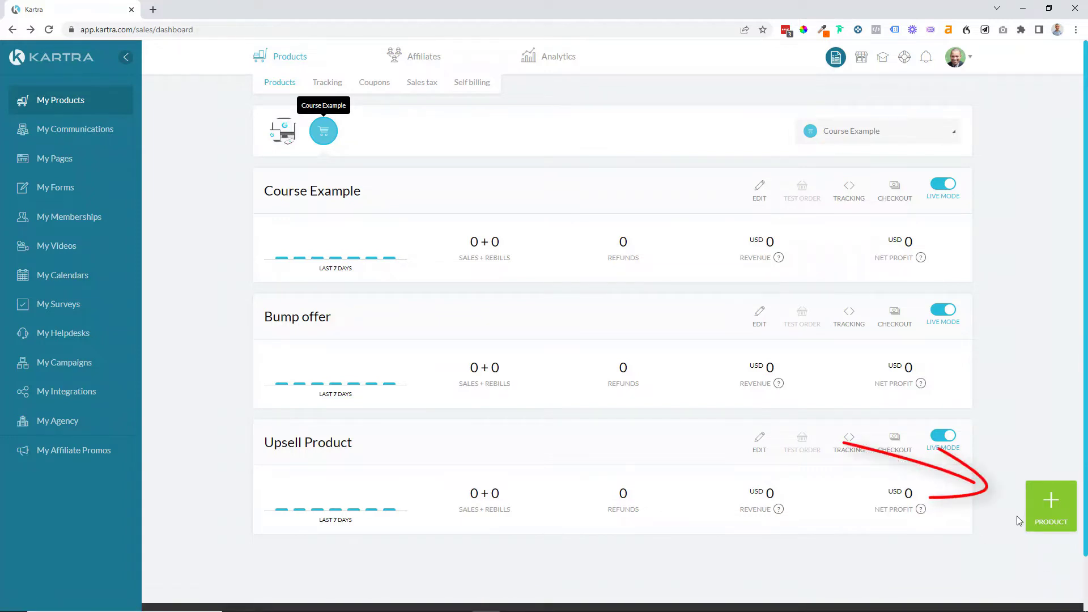
- Start a new upsell product, check which funnels it can join, then abandon it
{"action": "left_click", "coordinate": [1051, 513]}
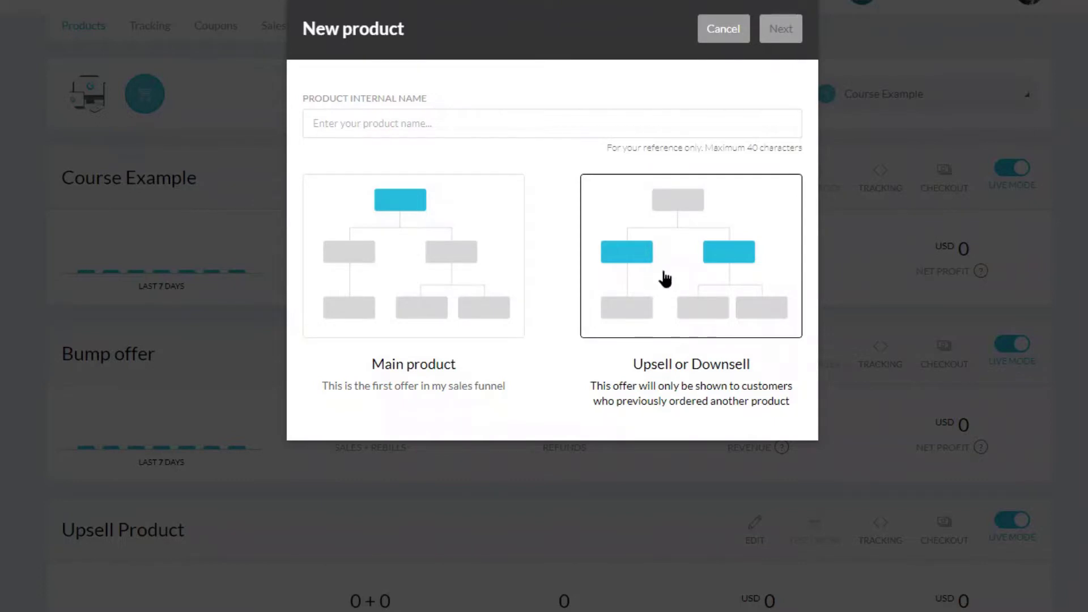
{"action": "left_click", "coordinate": [666, 279]}
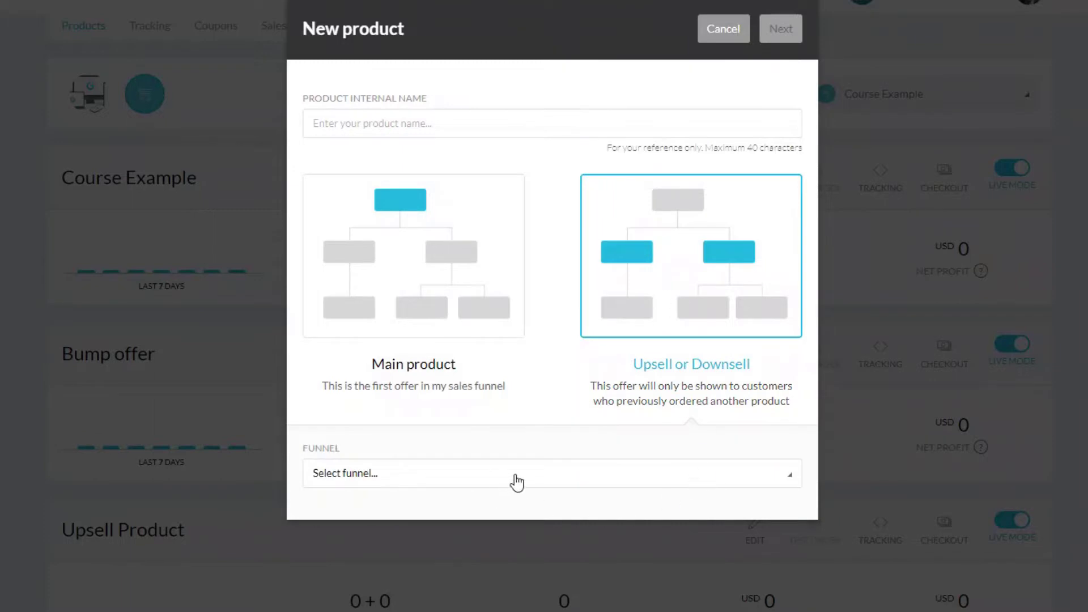
{"action": "left_click", "coordinate": [517, 483]}
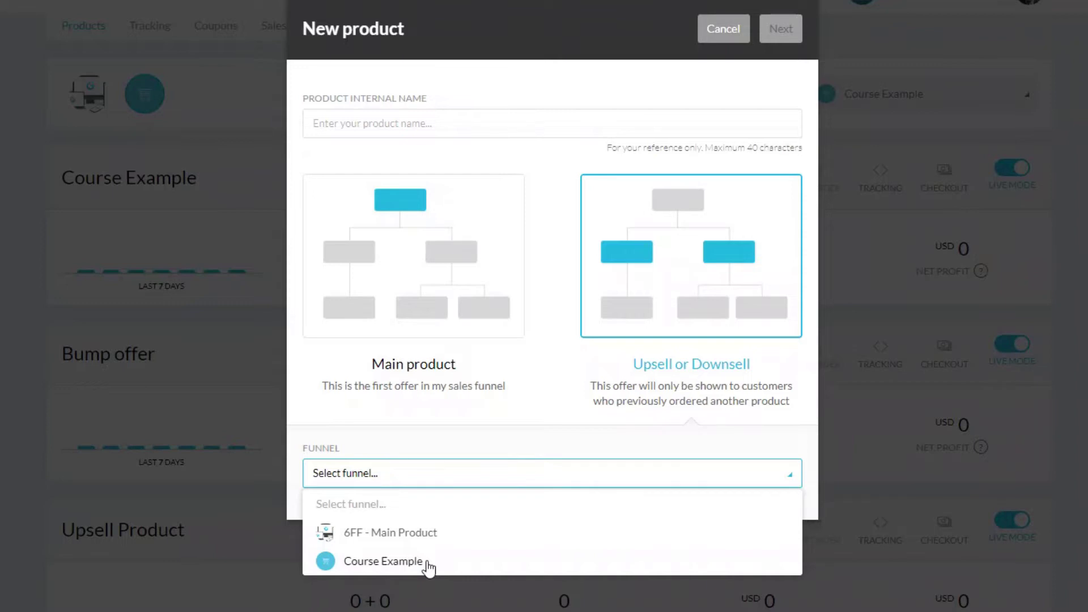
{"action": "left_click", "coordinate": [735, 33]}
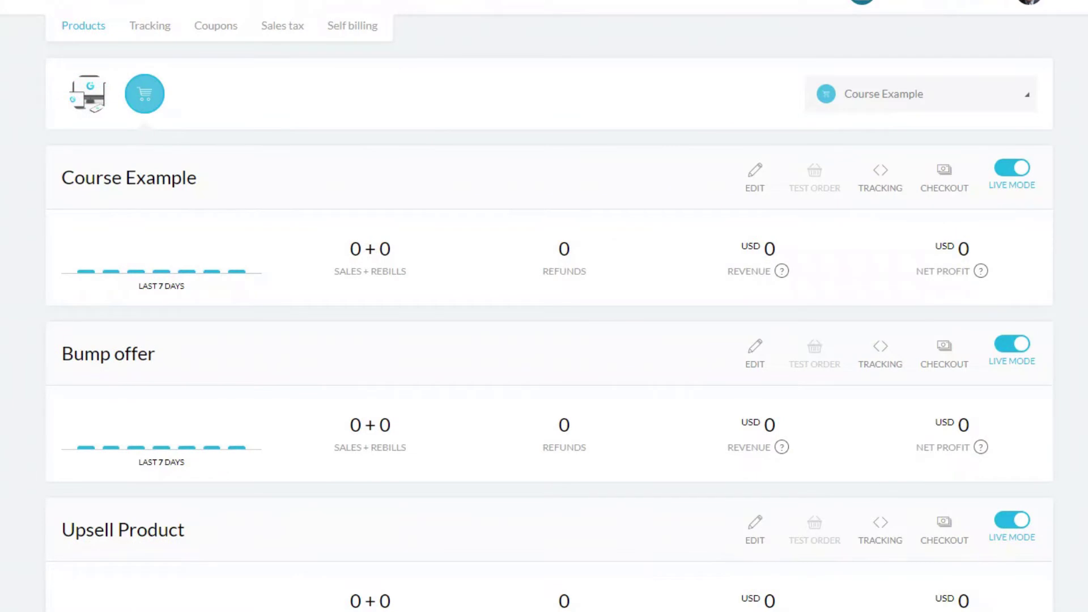
- Edit Upsell Product, saving its name, basic info and pricing unchanged
{"action": "left_click", "coordinate": [758, 535]}
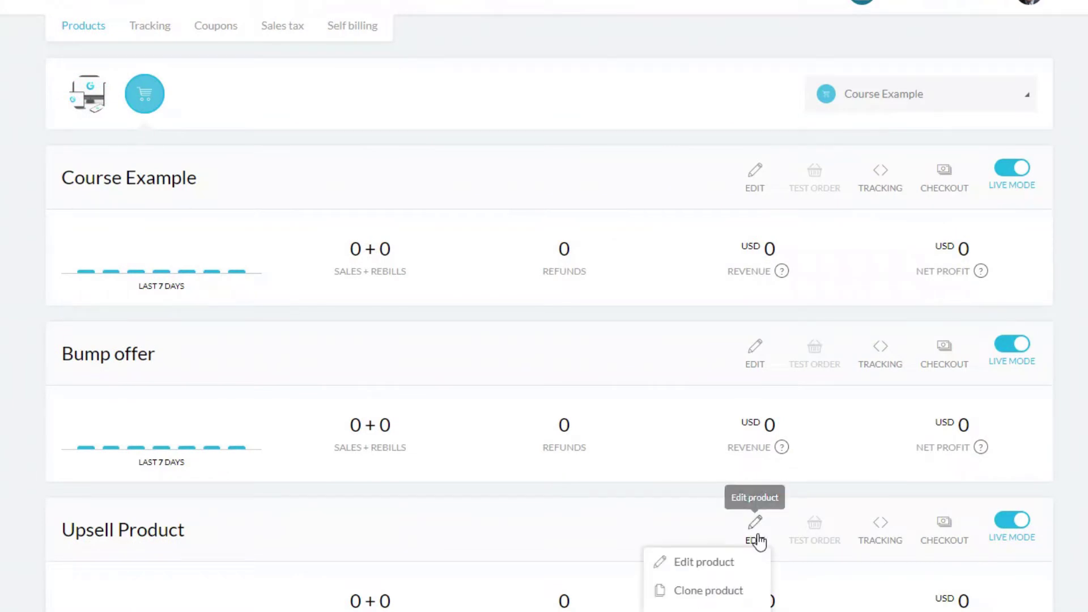
{"action": "left_click", "coordinate": [719, 564]}
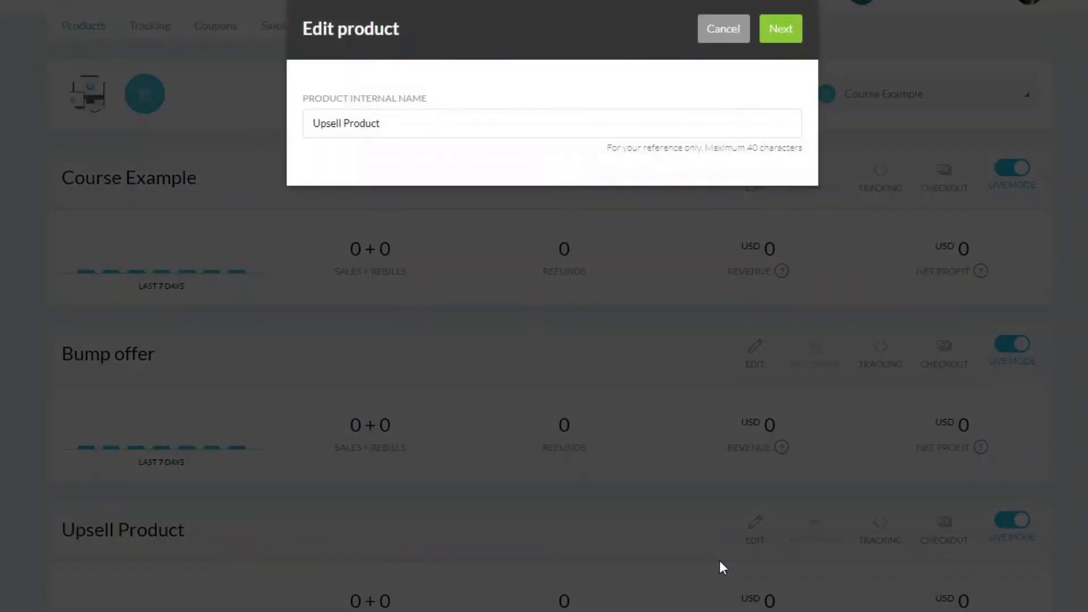
{"action": "left_click", "coordinate": [787, 37]}
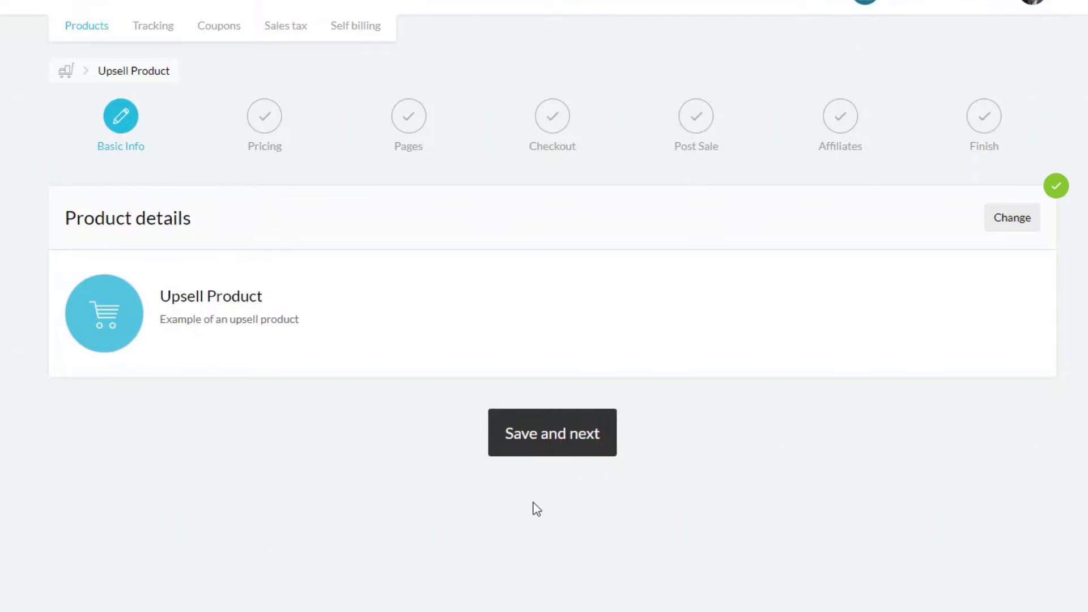
{"action": "left_click", "coordinate": [556, 446]}
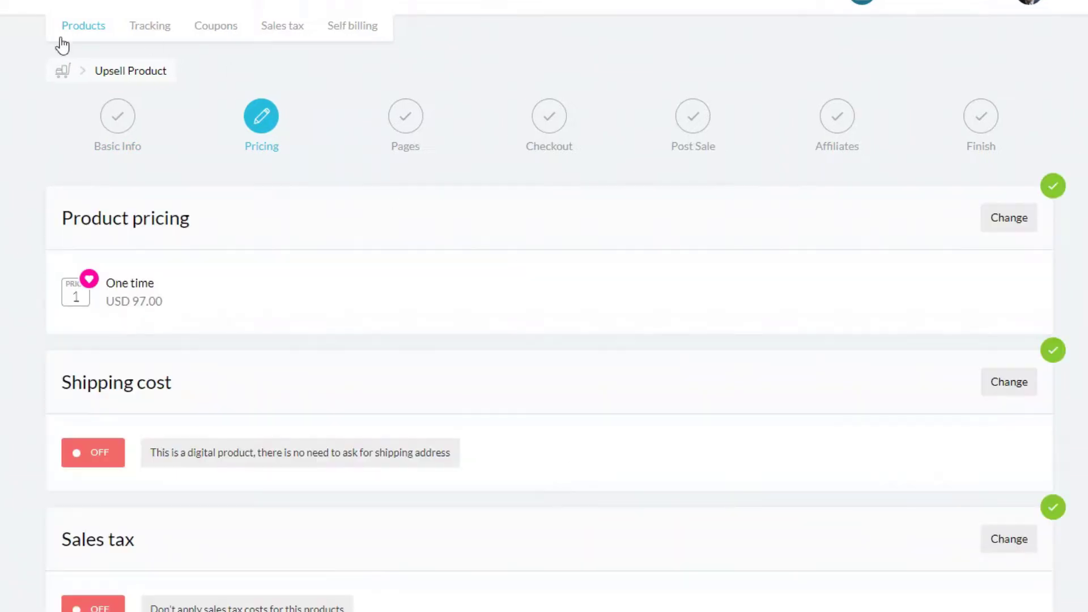
{"action": "scroll", "coordinate": [579, 559], "scroll_direction": "down", "scroll_amount": 5}
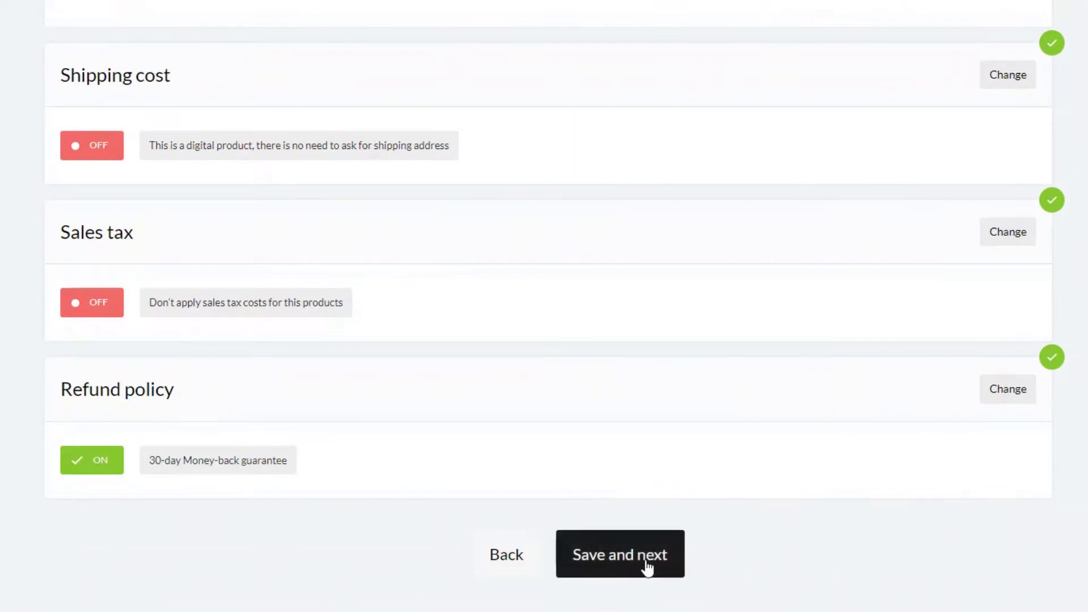
{"action": "left_click", "coordinate": [649, 567]}
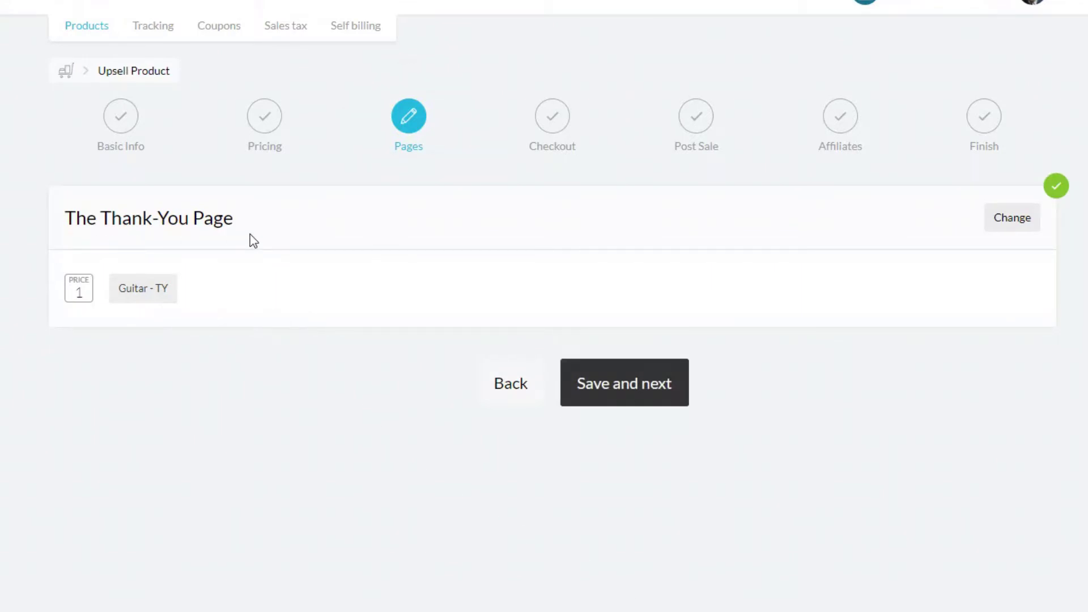
- Choose Guitar - TY as the upsell's thank-you page and save the Pages step
{"action": "left_click", "coordinate": [1024, 221]}
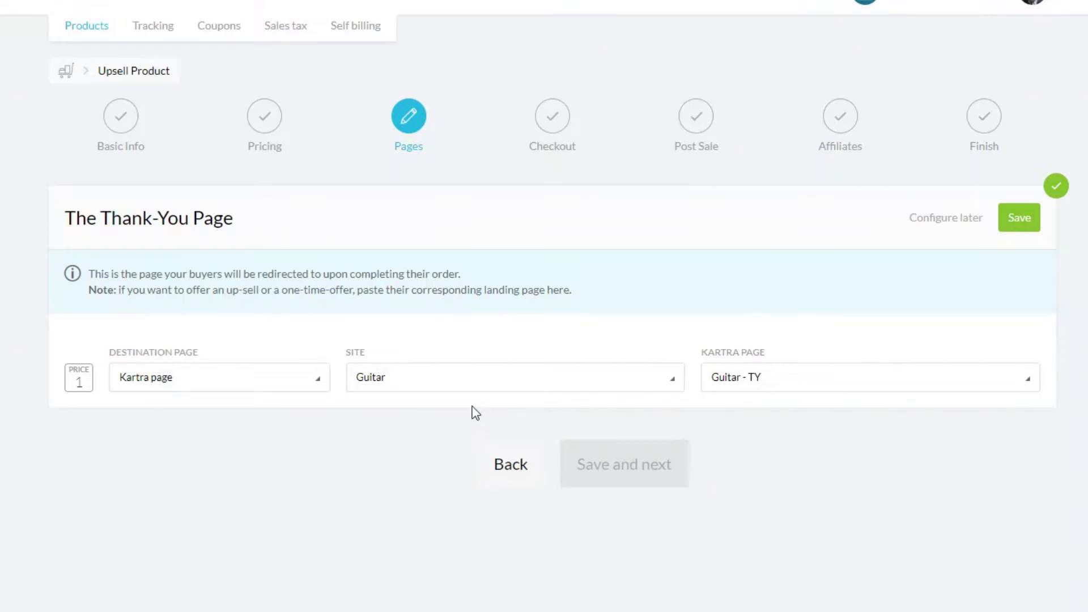
{"action": "left_click", "coordinate": [768, 383]}
{"action": "left_click", "coordinate": [769, 530]}
{"action": "left_click", "coordinate": [1016, 222]}
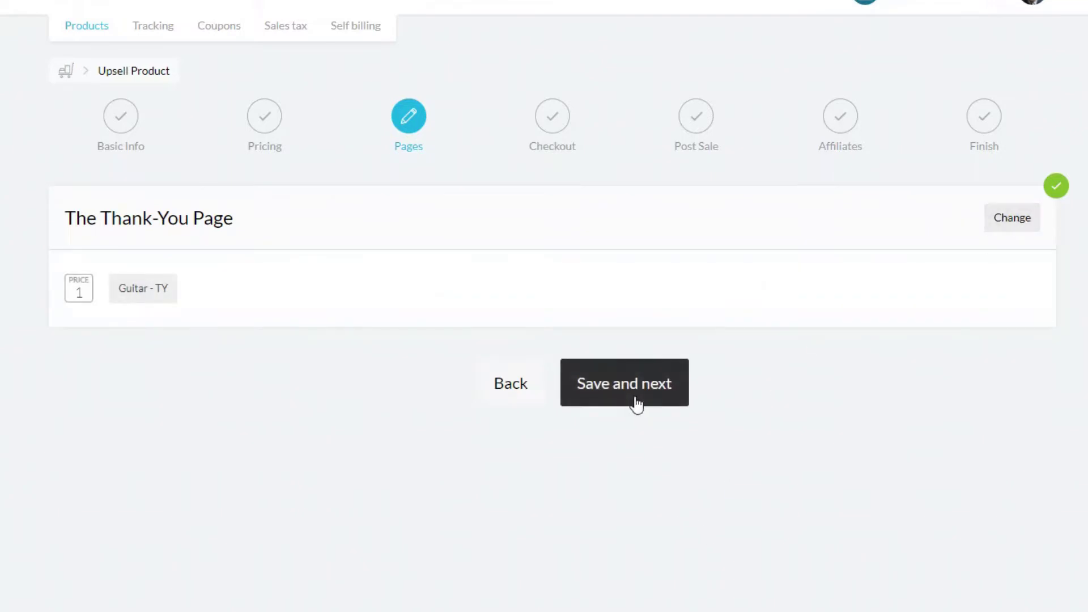
{"action": "left_click", "coordinate": [636, 396]}
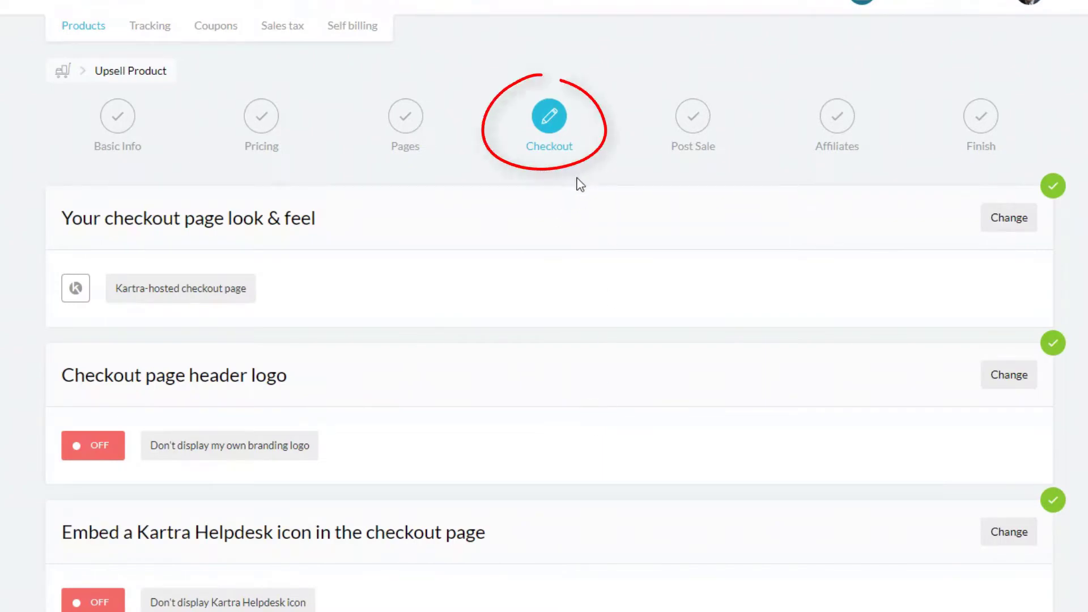
- Turn on express checkout with straight-through payments and save the setting
{"action": "scroll", "coordinate": [603, 367], "scroll_direction": "down", "scroll_amount": 2}
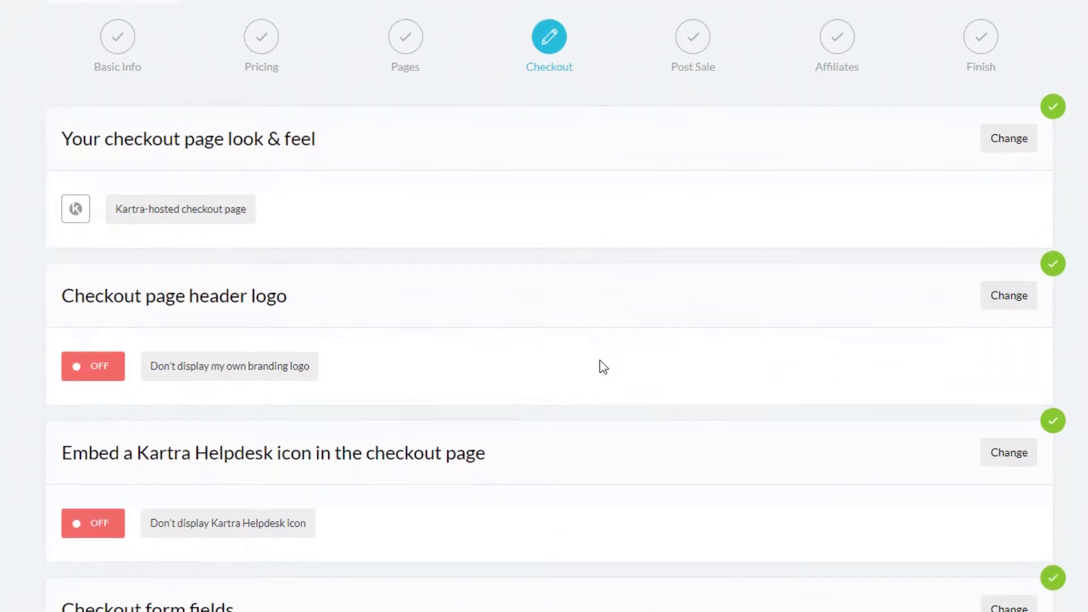
{"action": "scroll", "coordinate": [602, 367], "scroll_direction": "down", "scroll_amount": 7}
{"action": "scroll", "coordinate": [602, 369], "scroll_direction": "down", "scroll_amount": 4}
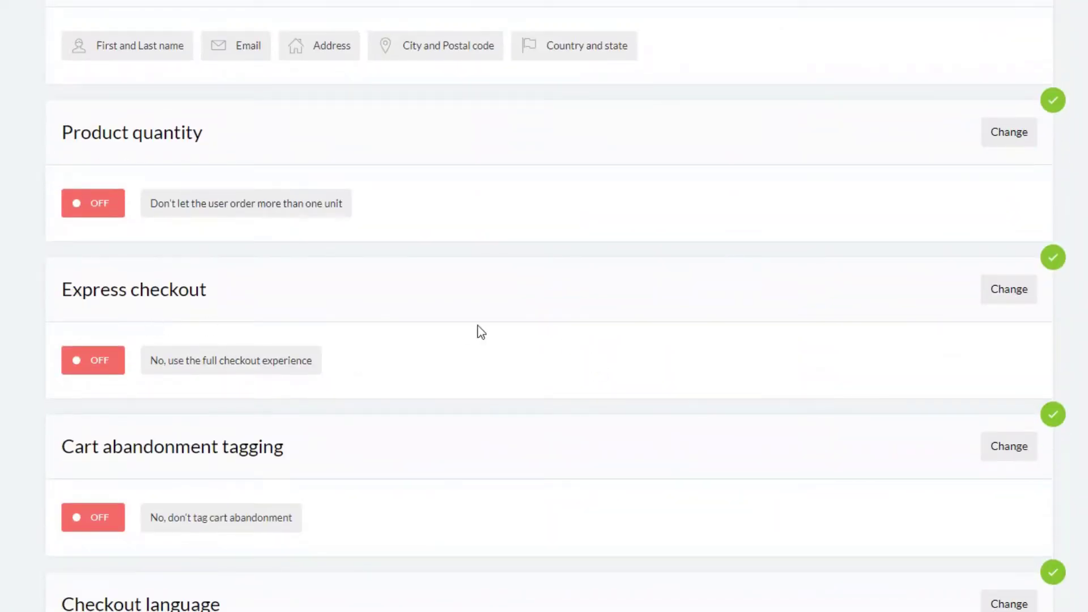
{"action": "left_click", "coordinate": [1020, 298]}
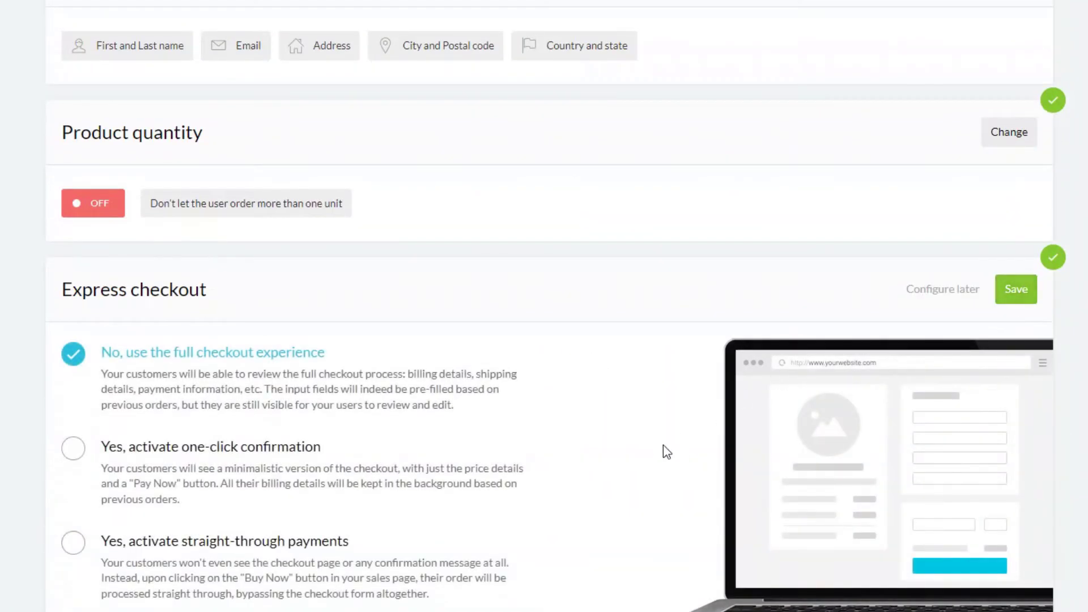
{"action": "scroll", "coordinate": [608, 504], "scroll_direction": "down", "scroll_amount": 2}
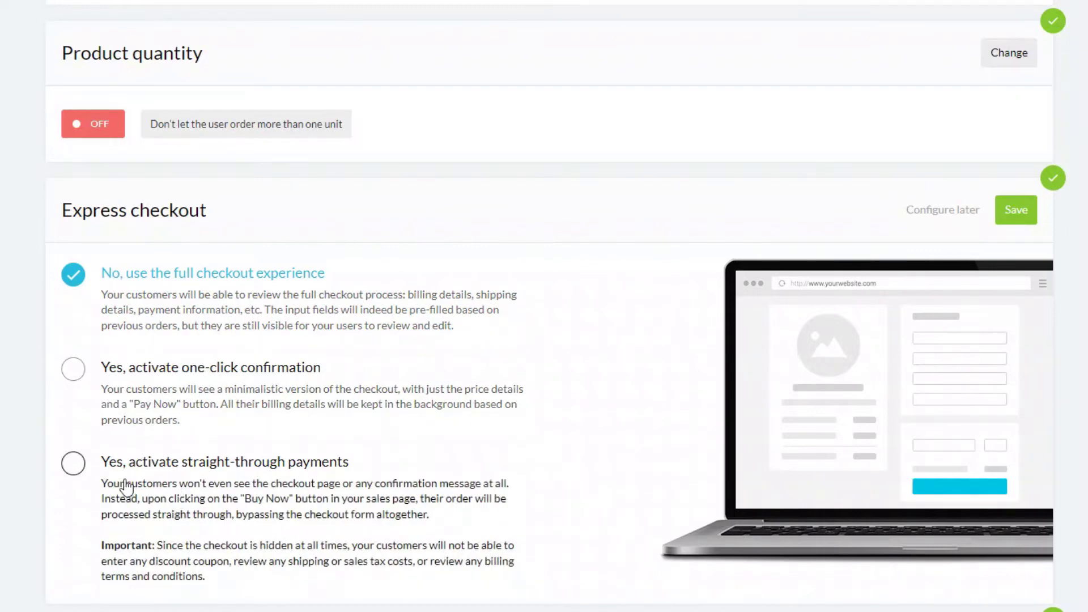
{"action": "left_click", "coordinate": [73, 464]}
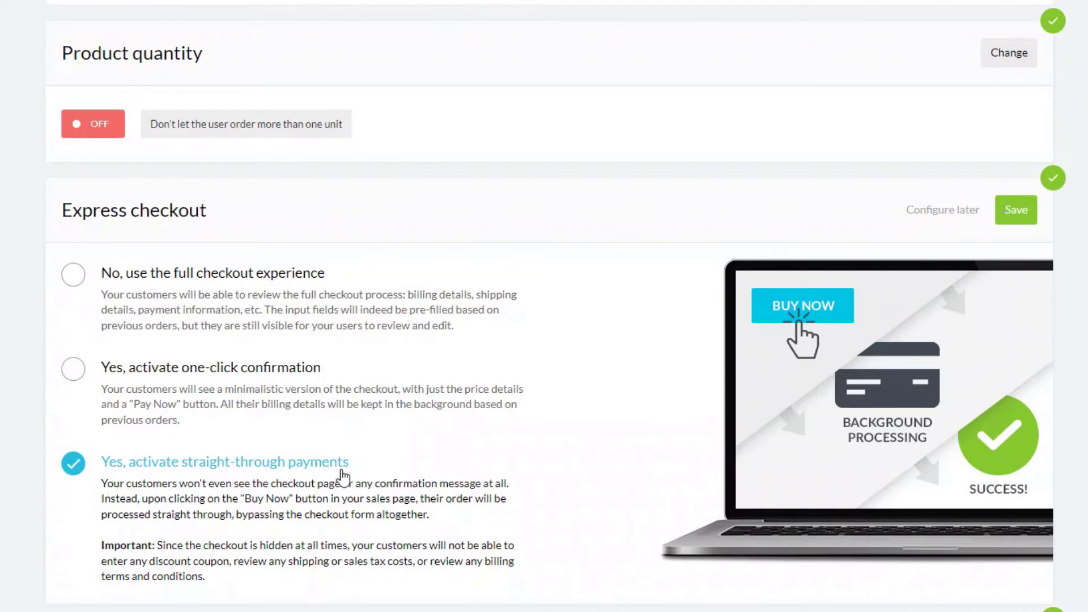
{"action": "scroll", "coordinate": [347, 479], "scroll_direction": "down", "scroll_amount": 4}
{"action": "scroll", "coordinate": [347, 479], "scroll_direction": "up", "scroll_amount": 4}
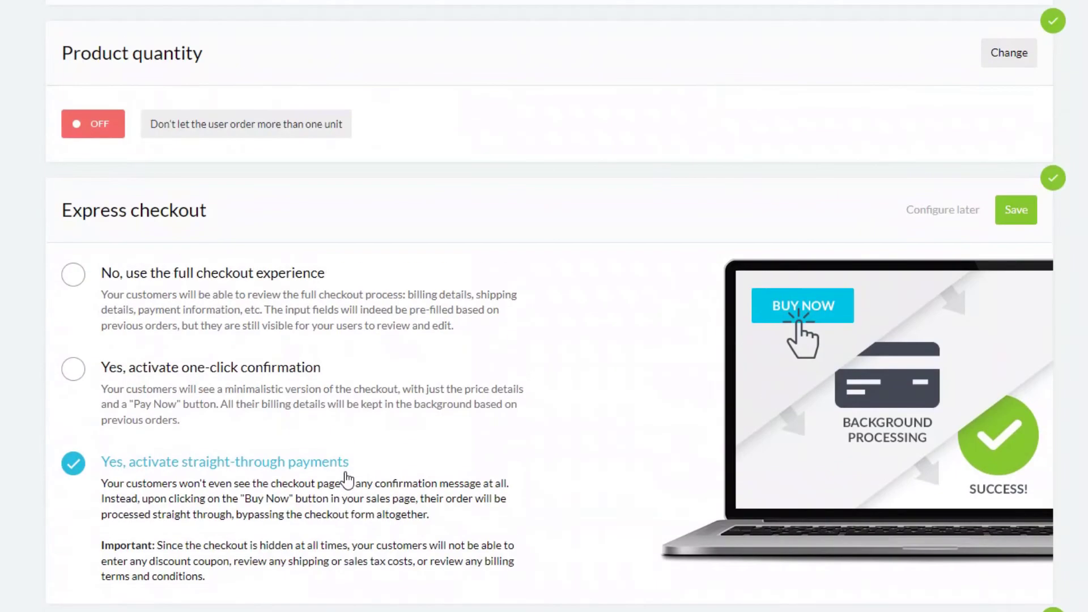
{"action": "left_click", "coordinate": [1016, 214]}
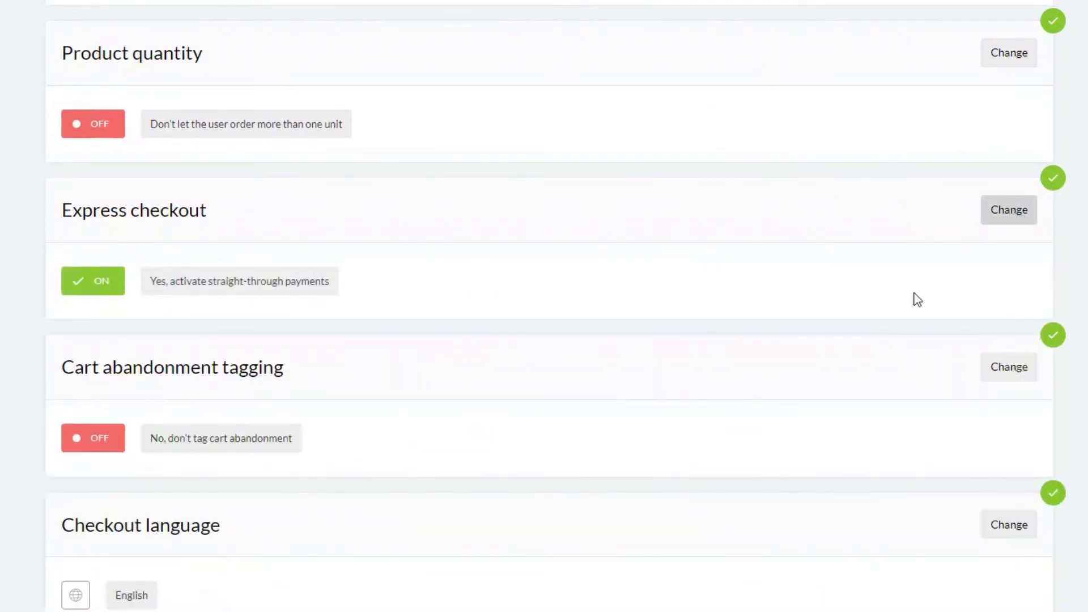
{"action": "scroll", "coordinate": [556, 451], "scroll_direction": "down", "scroll_amount": 8}
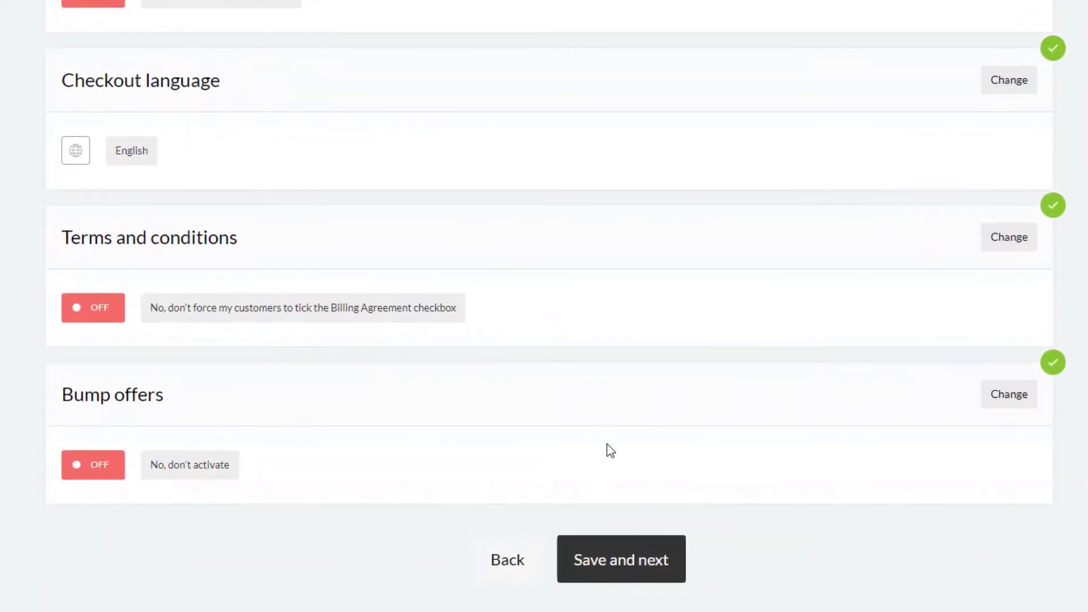
- Save the checkout step, then keep tagging customers with Upsell Product Buyer and save
{"action": "left_click", "coordinate": [610, 560]}
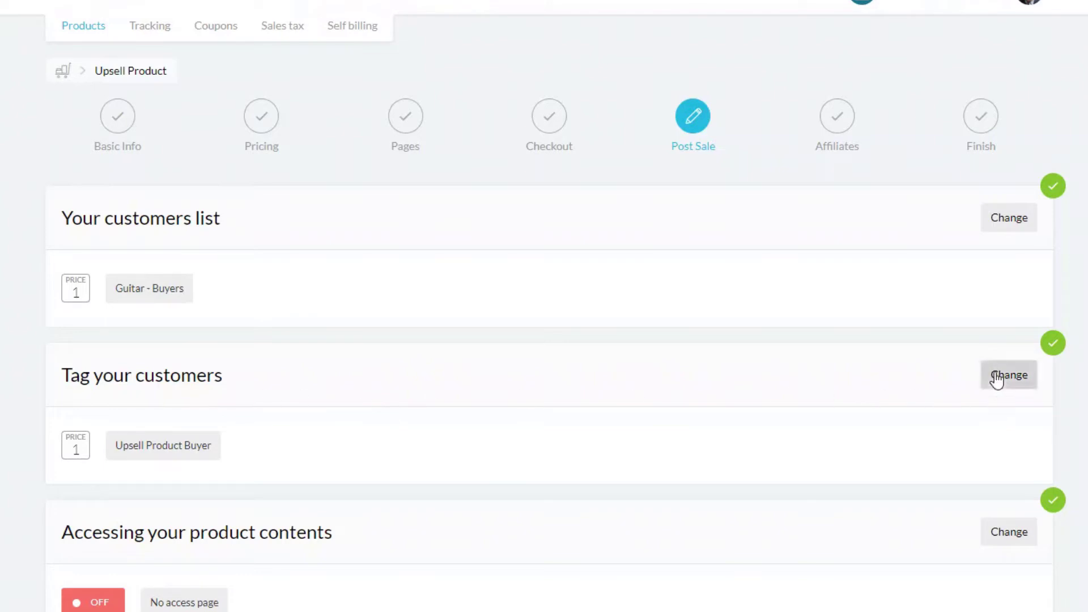
{"action": "left_click", "coordinate": [1011, 389]}
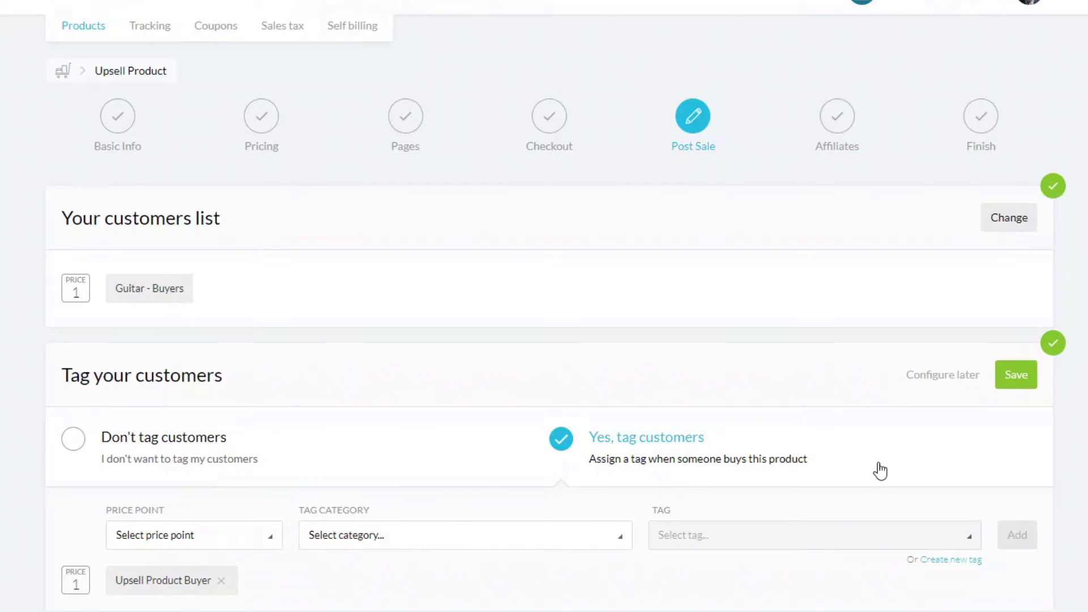
{"action": "scroll", "coordinate": [880, 471], "scroll_direction": "down", "scroll_amount": 2}
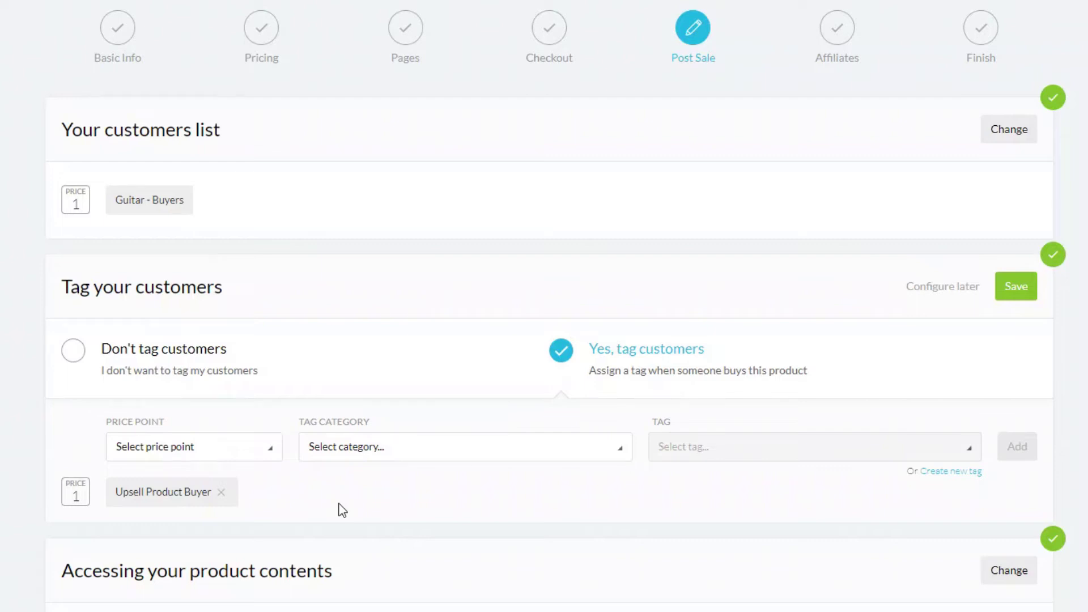
{"action": "left_click", "coordinate": [1019, 298]}
{"action": "scroll", "coordinate": [879, 470], "scroll_direction": "down", "scroll_amount": 5}
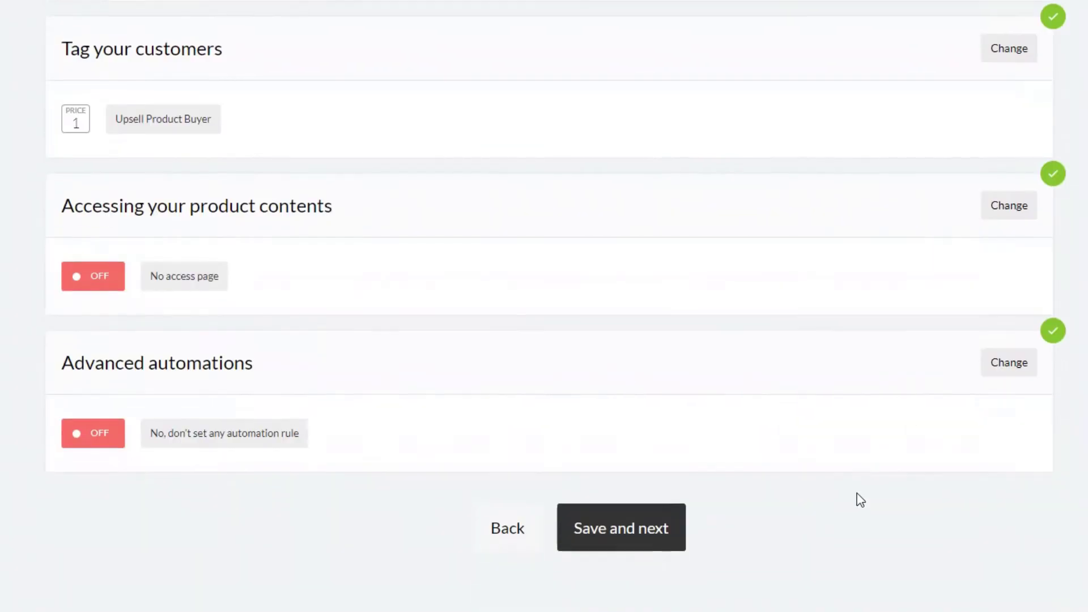
- Save the post-sale step and finish the product with affiliates left off
{"action": "left_click", "coordinate": [670, 454]}
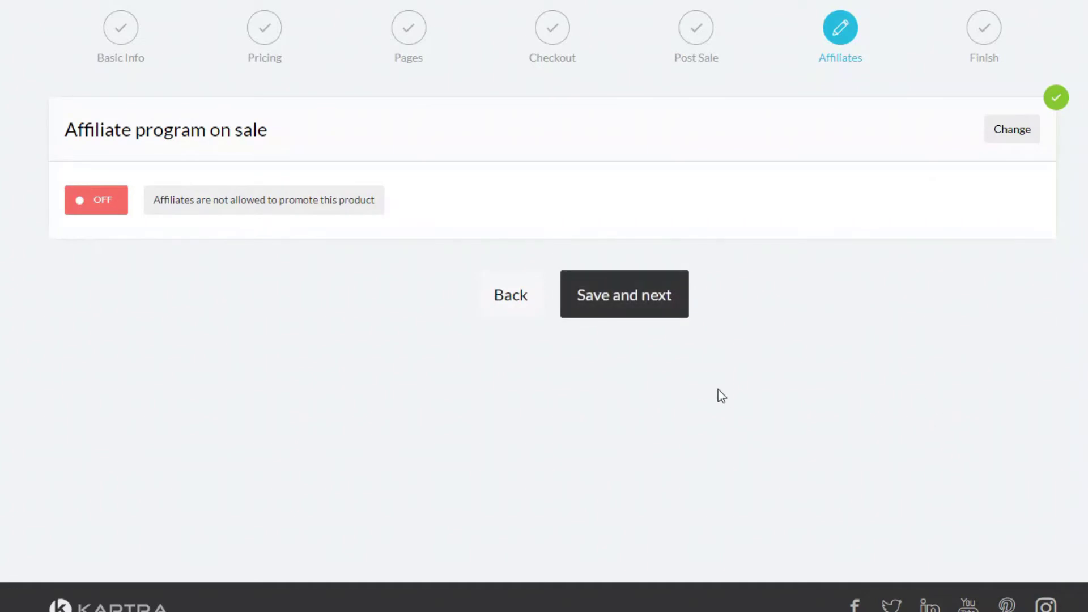
{"action": "left_click", "coordinate": [641, 301]}
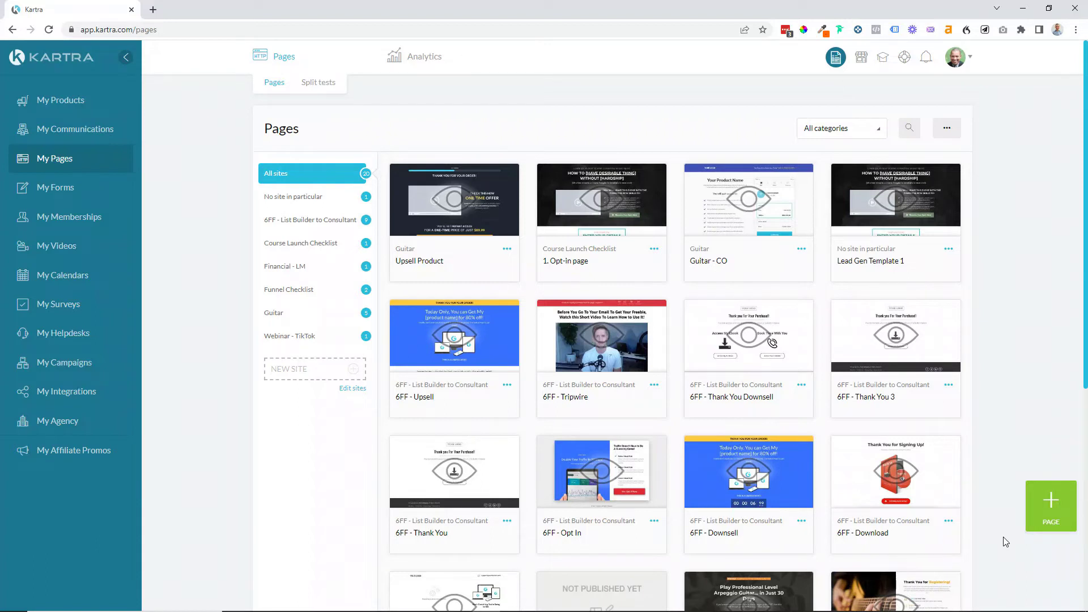
- Start a new page from the Upsell Pages templates using the dark Thank You For Your Order design
{"action": "left_click", "coordinate": [1050, 506]}
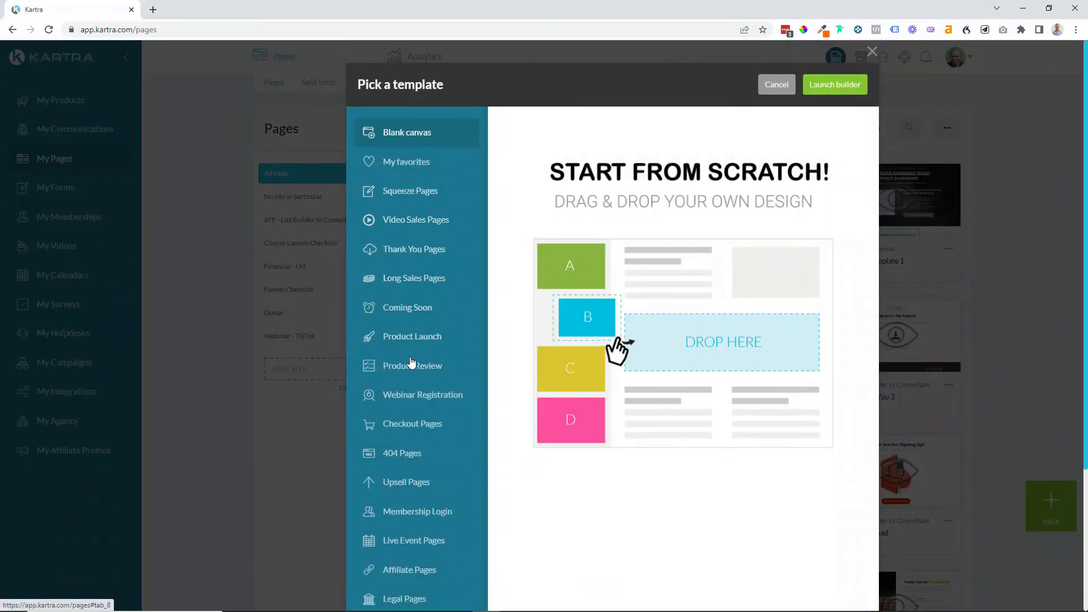
{"action": "left_click", "coordinate": [401, 487]}
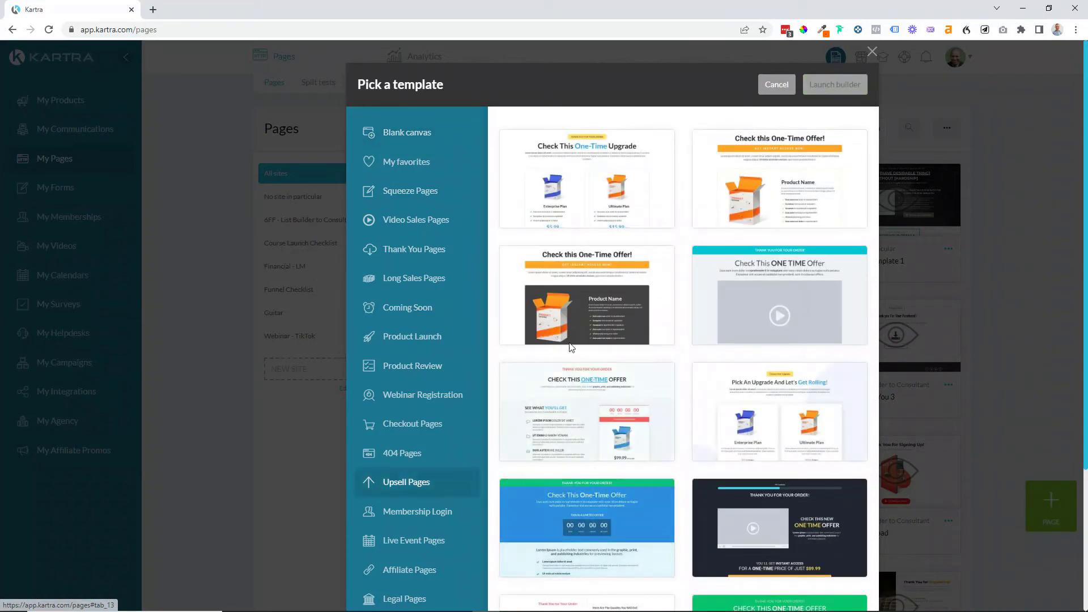
{"action": "scroll", "coordinate": [690, 474], "scroll_direction": "down", "scroll_amount": 2}
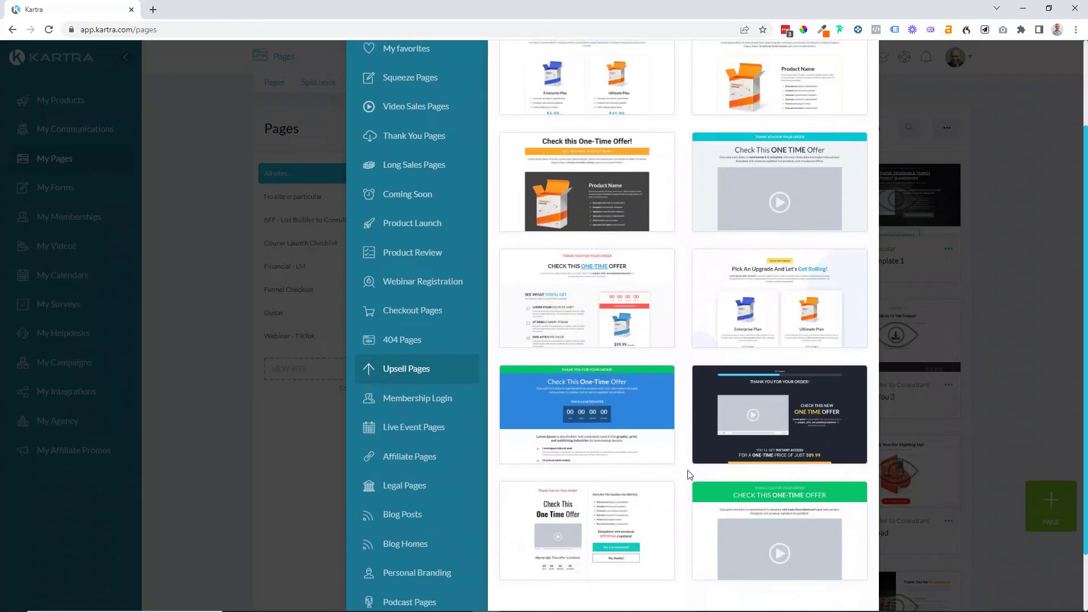
{"action": "scroll", "coordinate": [694, 530], "scroll_direction": "down", "scroll_amount": 1}
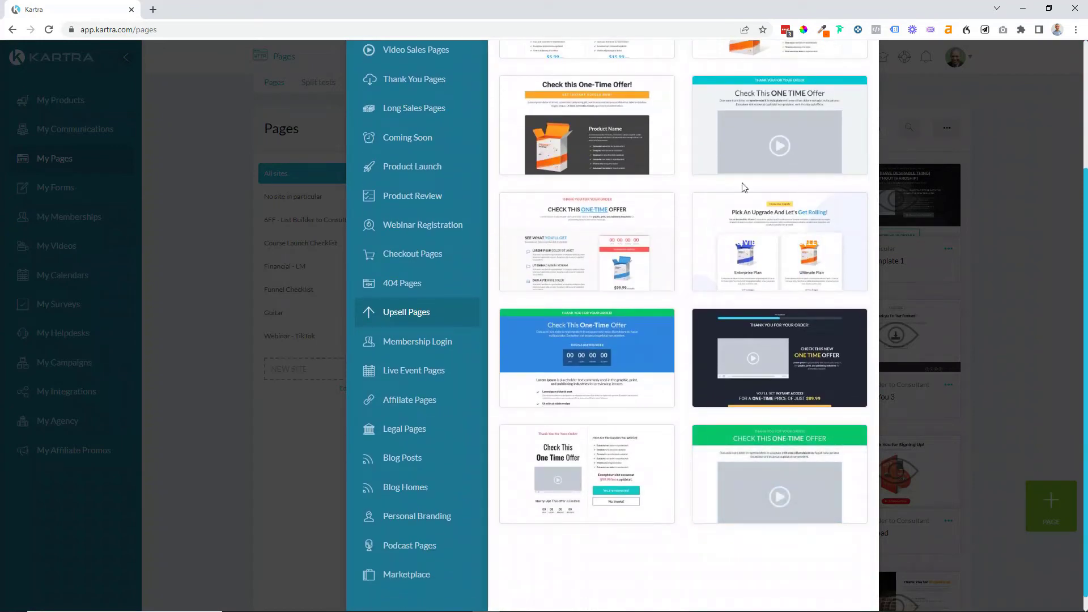
{"action": "left_click", "coordinate": [692, 567]}
{"action": "mouse_move", "coordinate": [805, 341]}
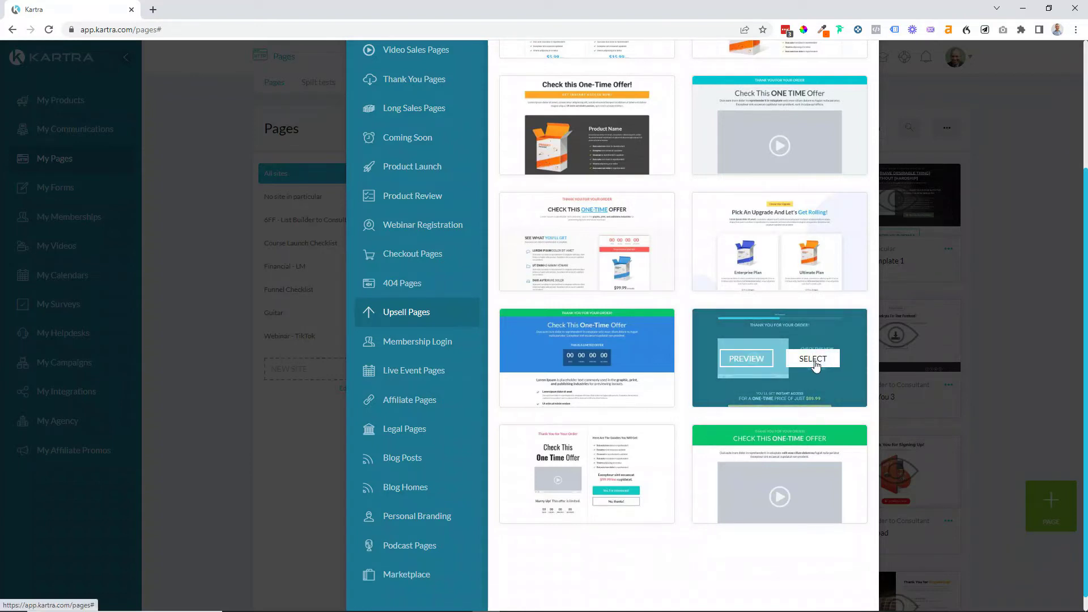
{"action": "left_click", "coordinate": [818, 360]}
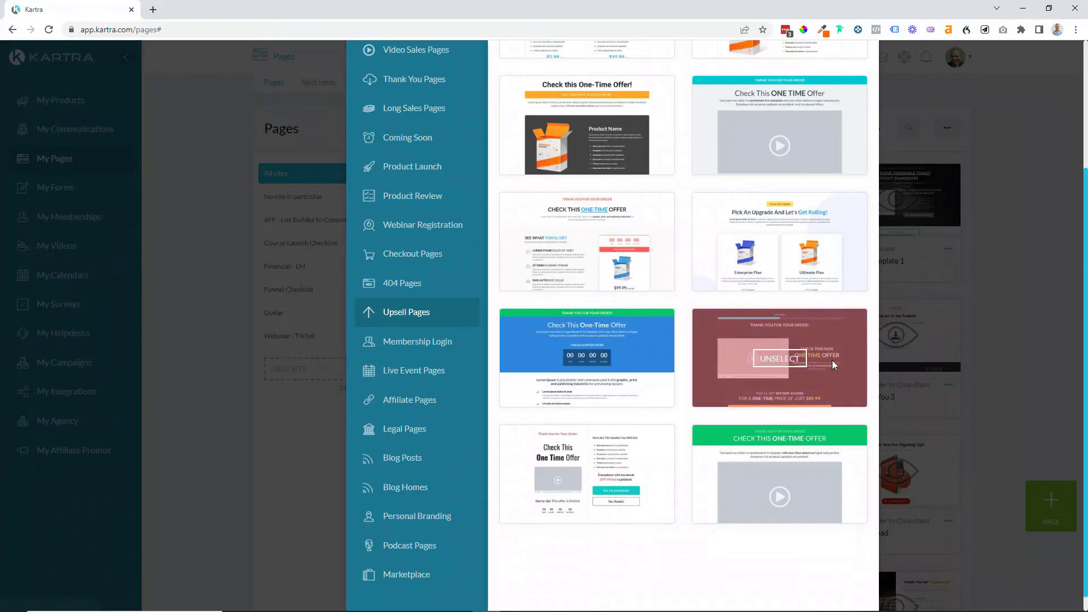
{"action": "mouse_move", "coordinate": [853, 292]}
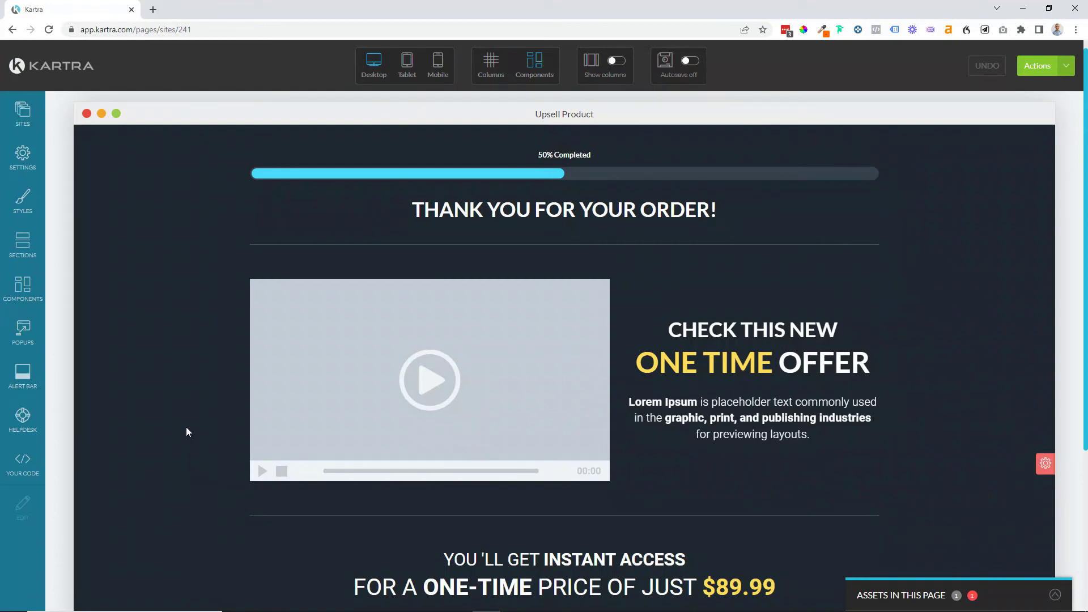
- Scroll down to the YES, I WANT TO UPGRADE NOW button on the upsell page
{"action": "scroll", "coordinate": [187, 432], "scroll_direction": "down", "scroll_amount": 3}
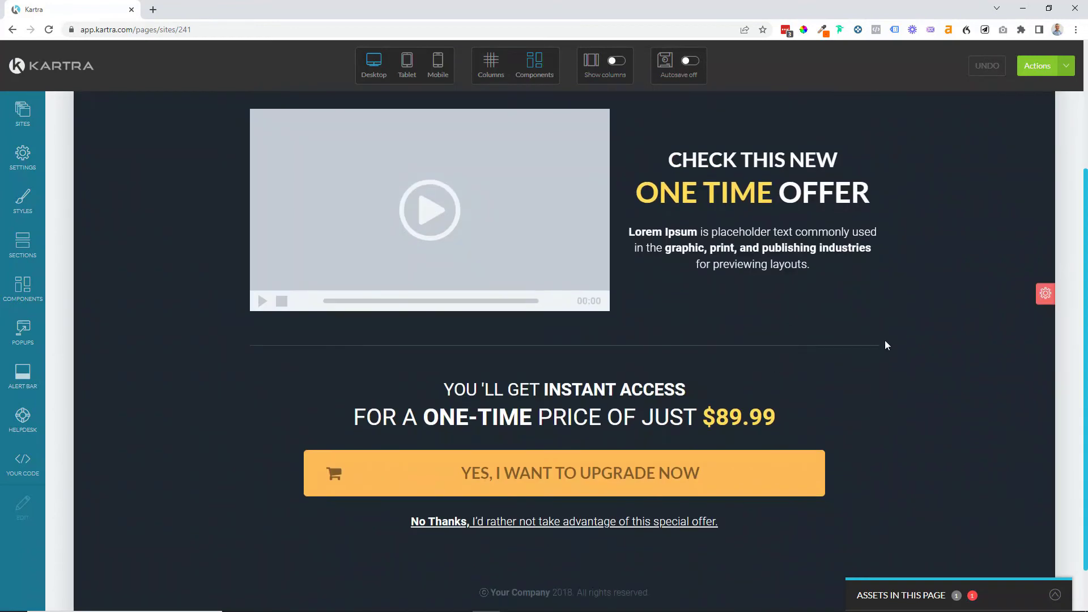
{"action": "scroll", "coordinate": [158, 424], "scroll_direction": "down", "scroll_amount": 1}
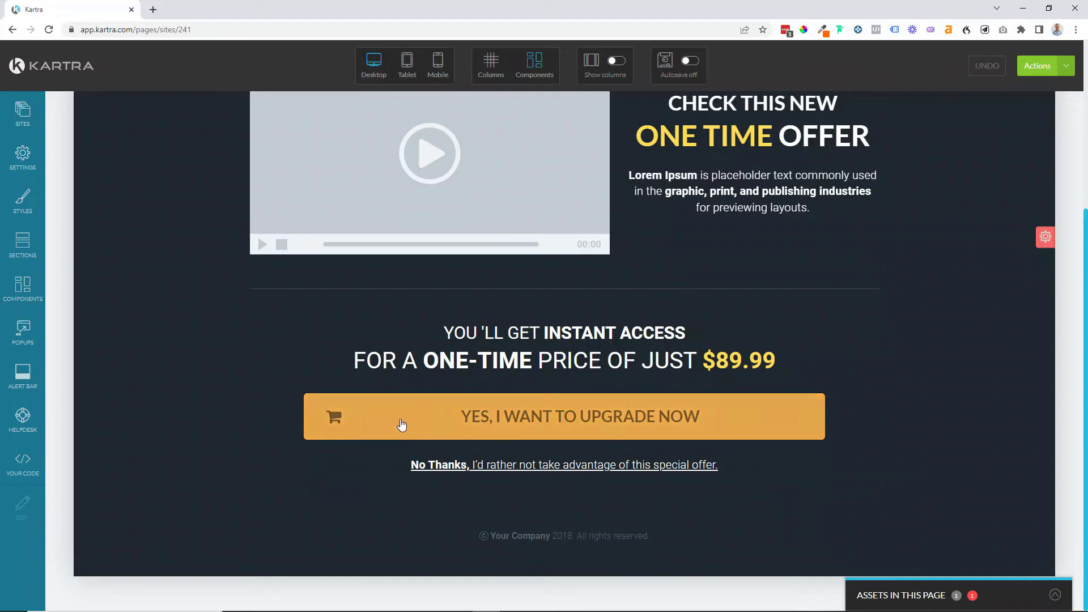
{"action": "mouse_move", "coordinate": [394, 428]}
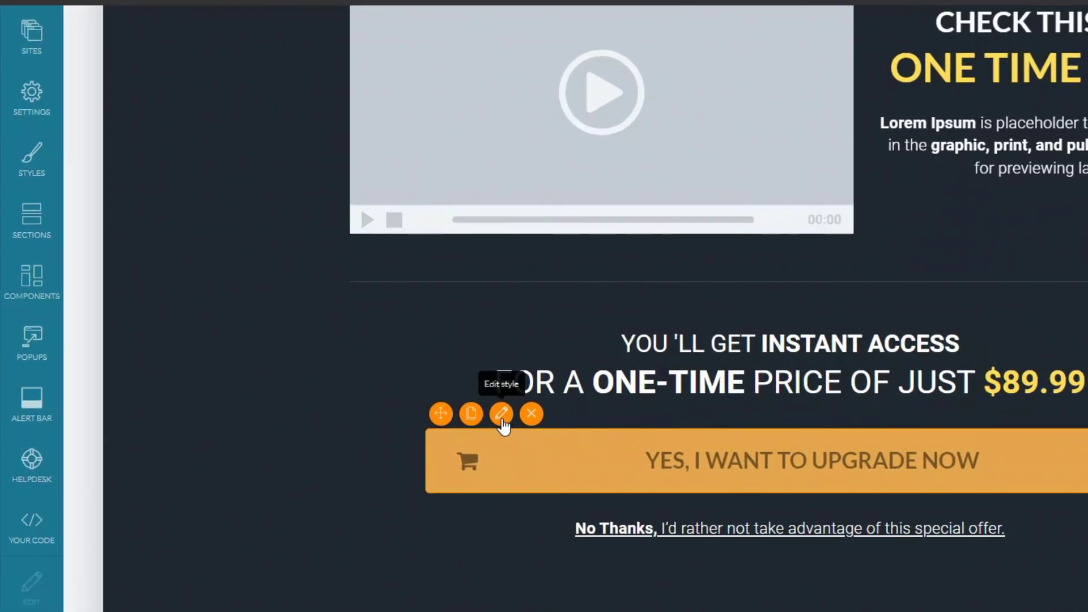
- Link the upgrade button to the default Kartra checkout for Upsell Product and apply it
{"action": "left_click", "coordinate": [502, 422]}
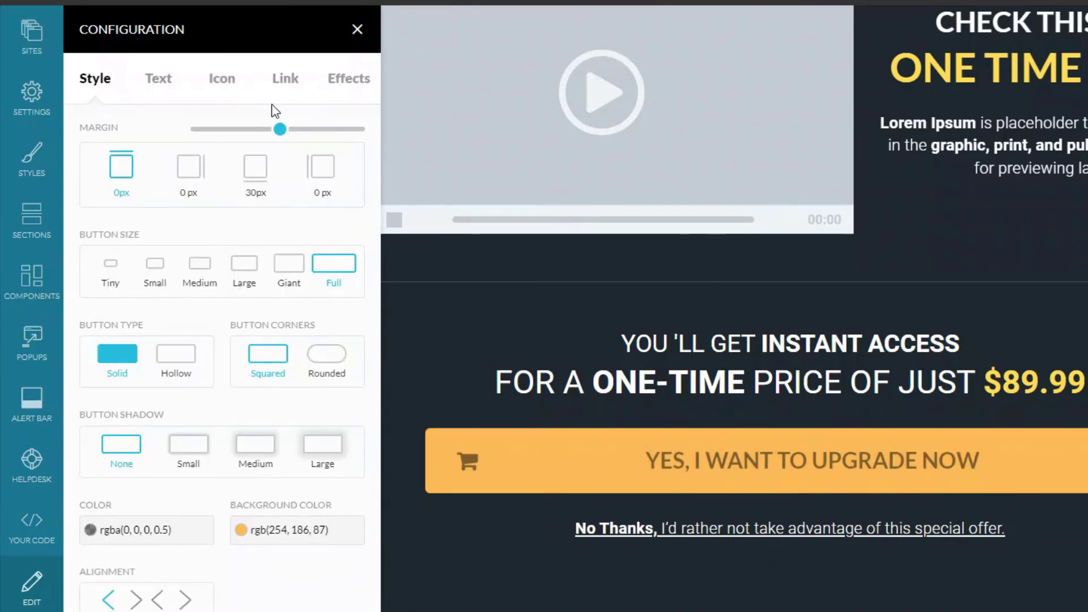
{"action": "left_click", "coordinate": [285, 80]}
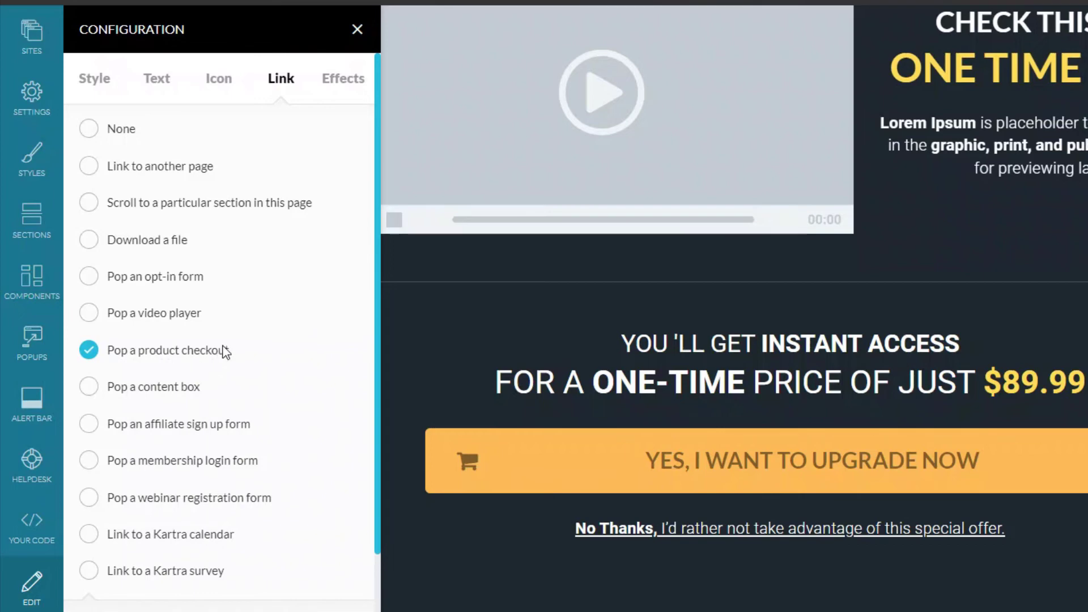
{"action": "scroll", "coordinate": [209, 347], "scroll_direction": "down", "scroll_amount": 1}
{"action": "scroll", "coordinate": [213, 351], "scroll_direction": "down", "scroll_amount": 5}
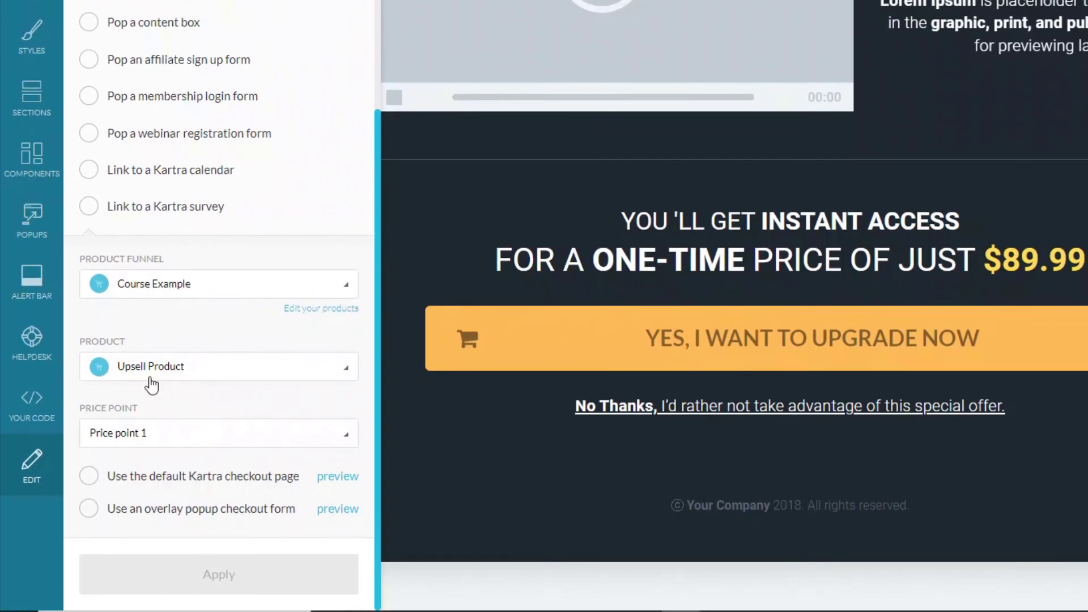
{"action": "left_click", "coordinate": [190, 375]}
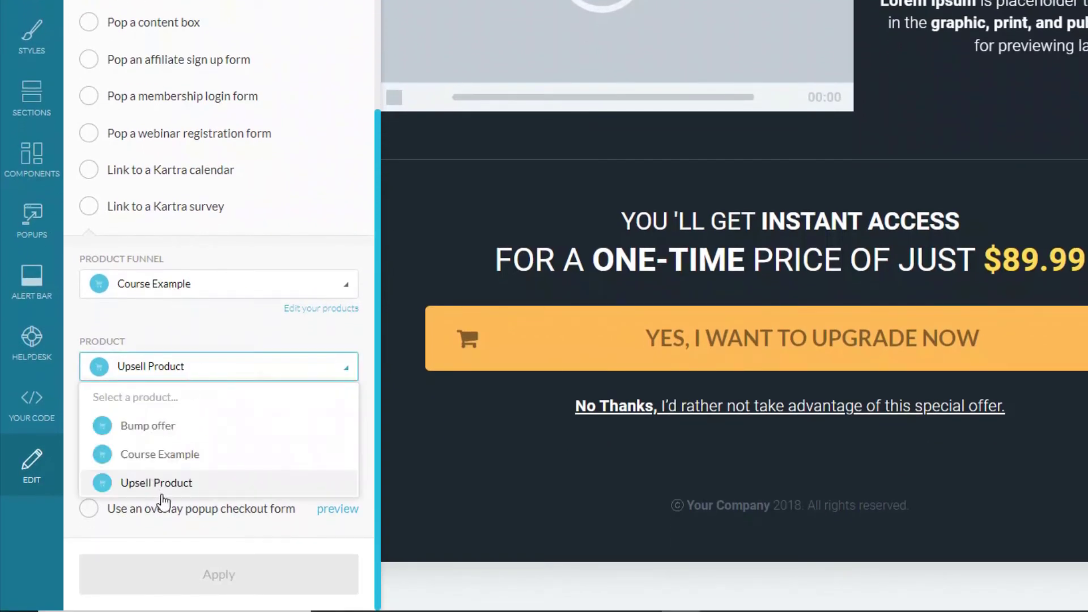
{"action": "left_click", "coordinate": [173, 483]}
{"action": "scroll", "coordinate": [224, 411], "scroll_direction": "up", "scroll_amount": 1}
{"action": "scroll", "coordinate": [233, 476], "scroll_direction": "down", "scroll_amount": 1}
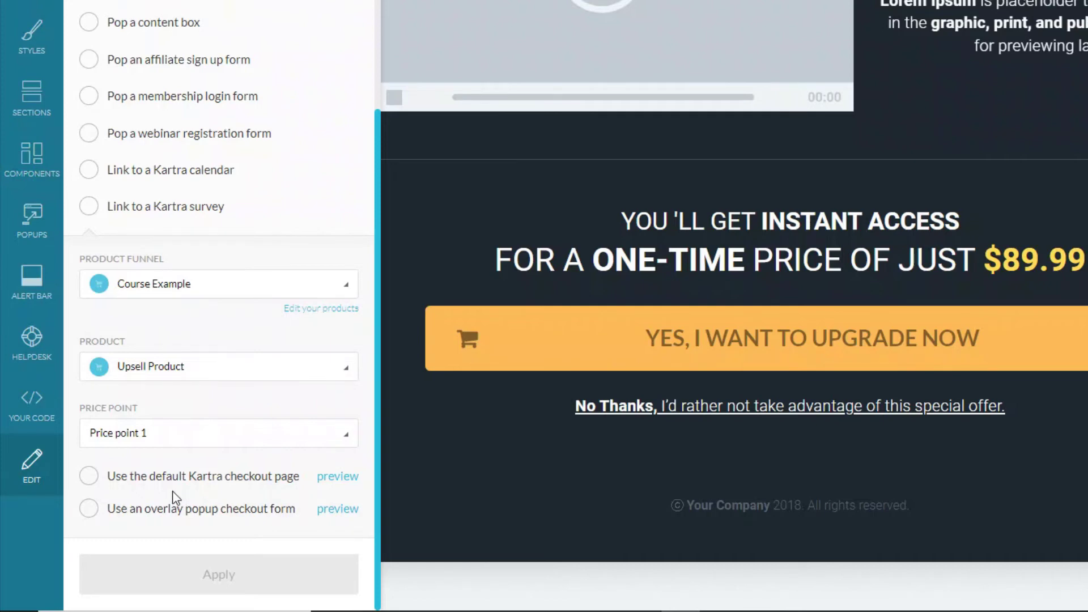
{"action": "left_click", "coordinate": [87, 481]}
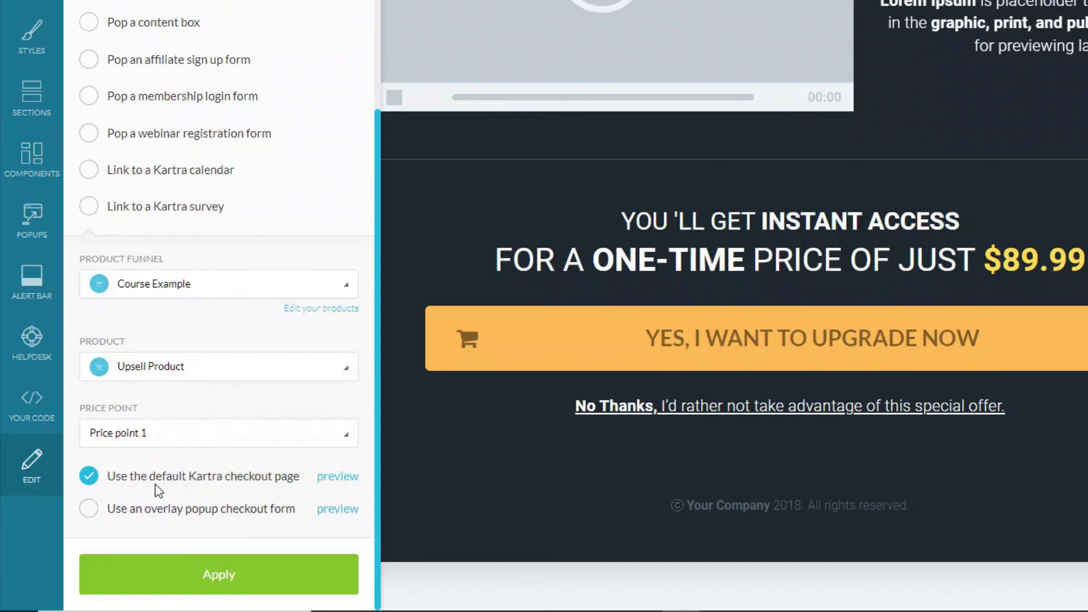
{"action": "left_click", "coordinate": [211, 584]}
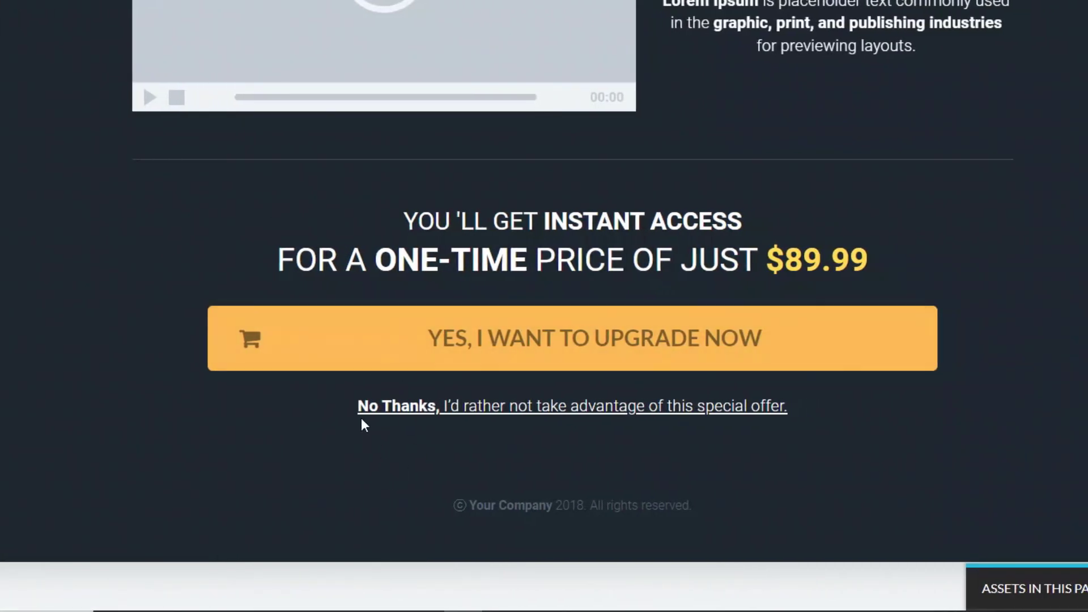
- Select the whole No Thanks sentence and add a link with Link Type set to URL
{"action": "mouse_move", "coordinate": [359, 410]}
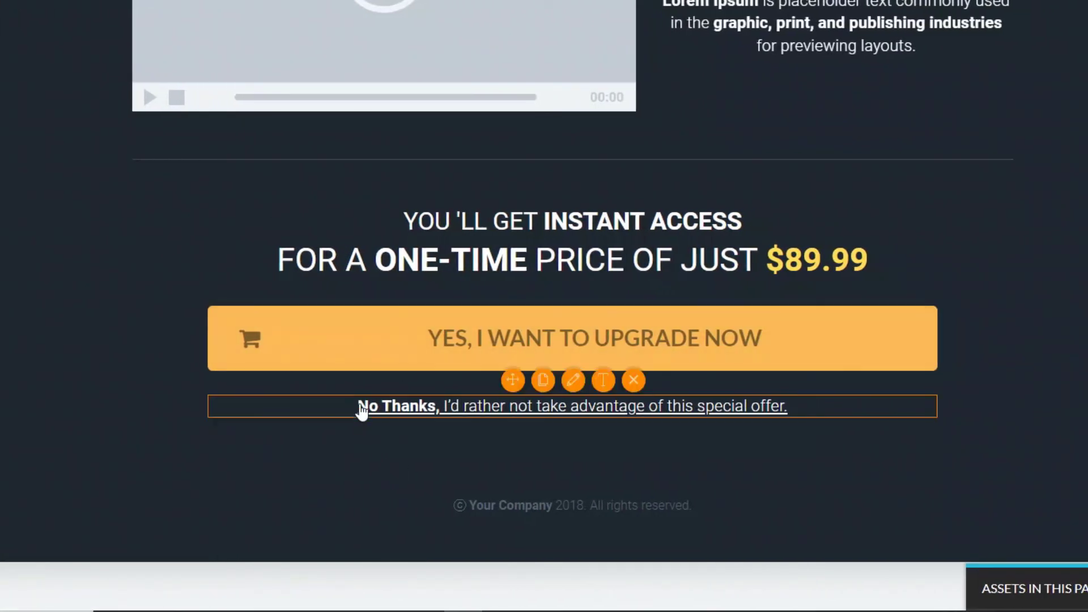
{"action": "left_click", "coordinate": [604, 388]}
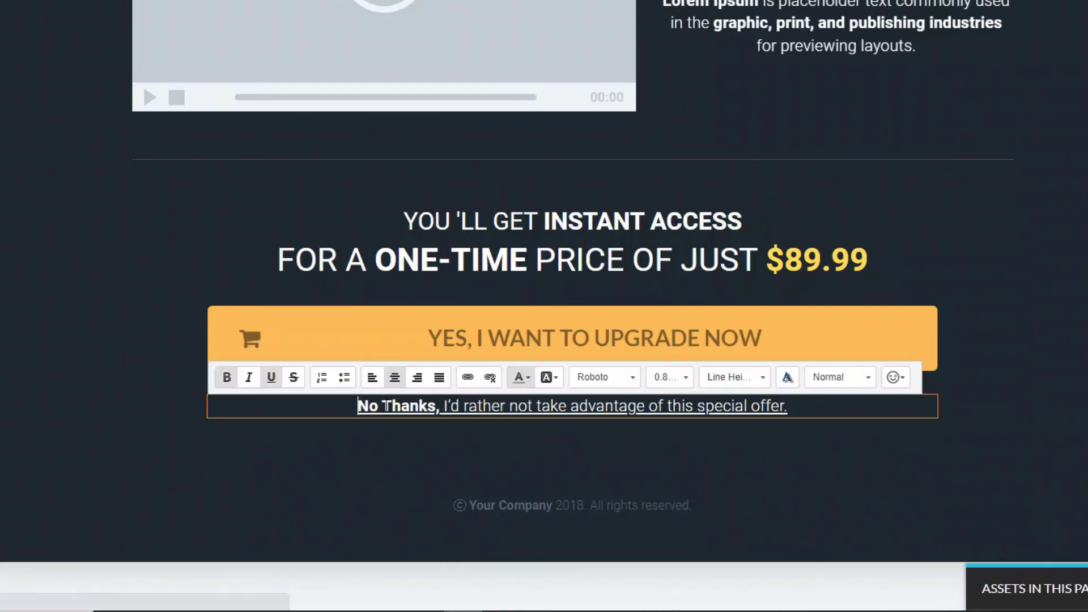
{"action": "left_click_drag", "start_coordinate": [359, 406], "coordinate": [791, 406]}
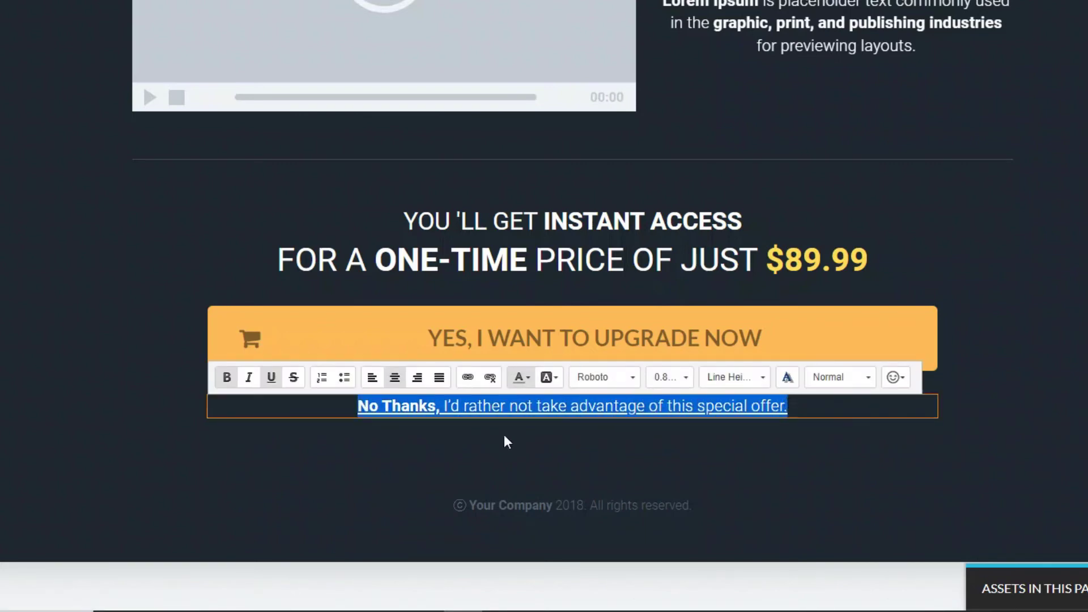
{"action": "left_click", "coordinate": [471, 382]}
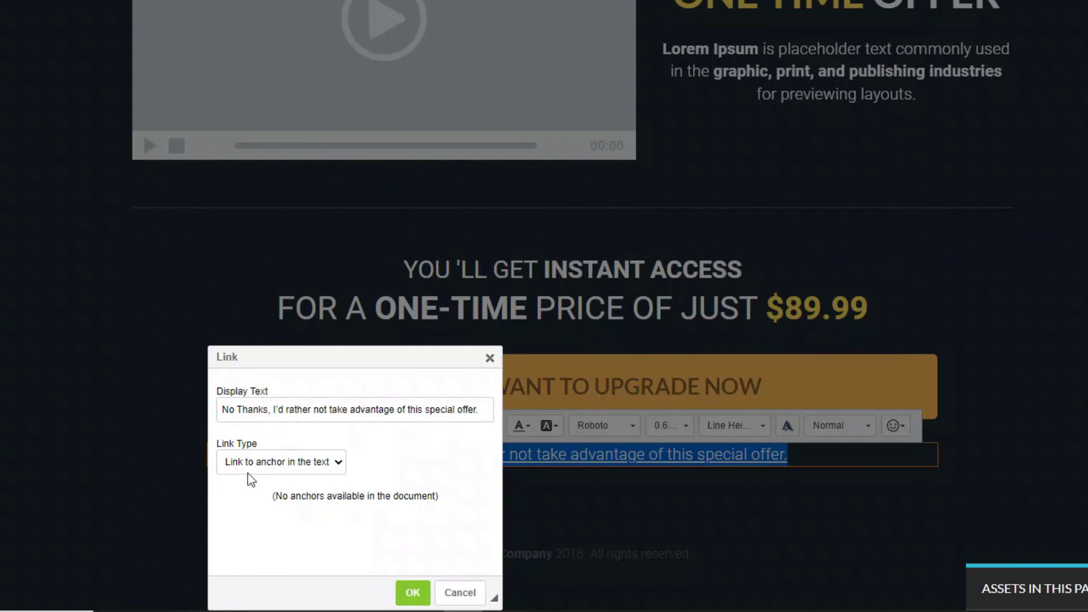
{"action": "left_click", "coordinate": [275, 467]}
{"action": "left_click", "coordinate": [244, 482]}
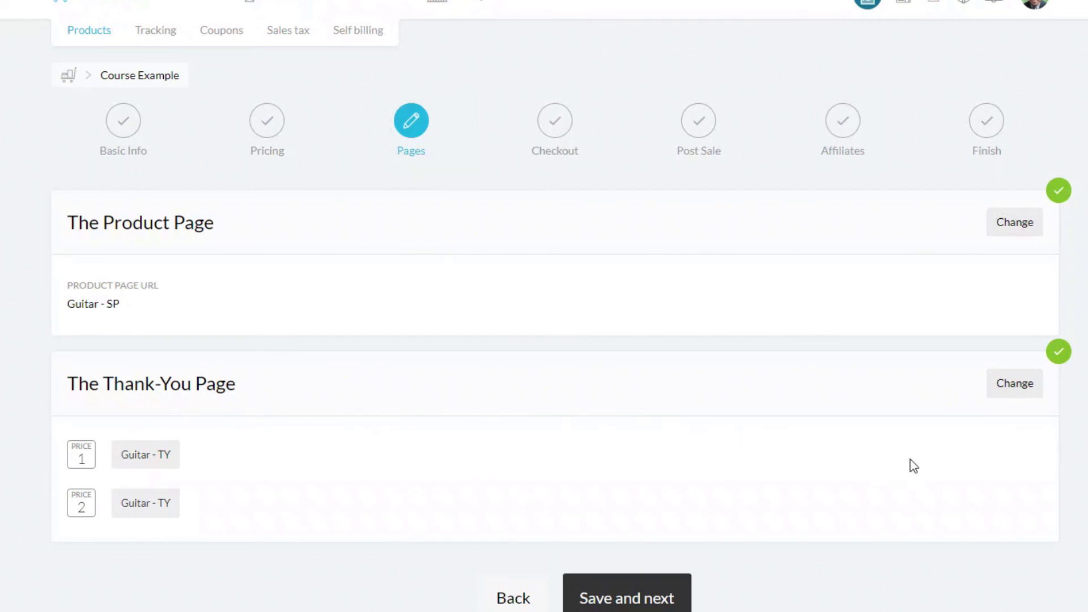
- Point both Price 1 and Price 2 thank-you pages of Course Example to the Upsell Product page
{"action": "left_click", "coordinate": [1010, 390]}
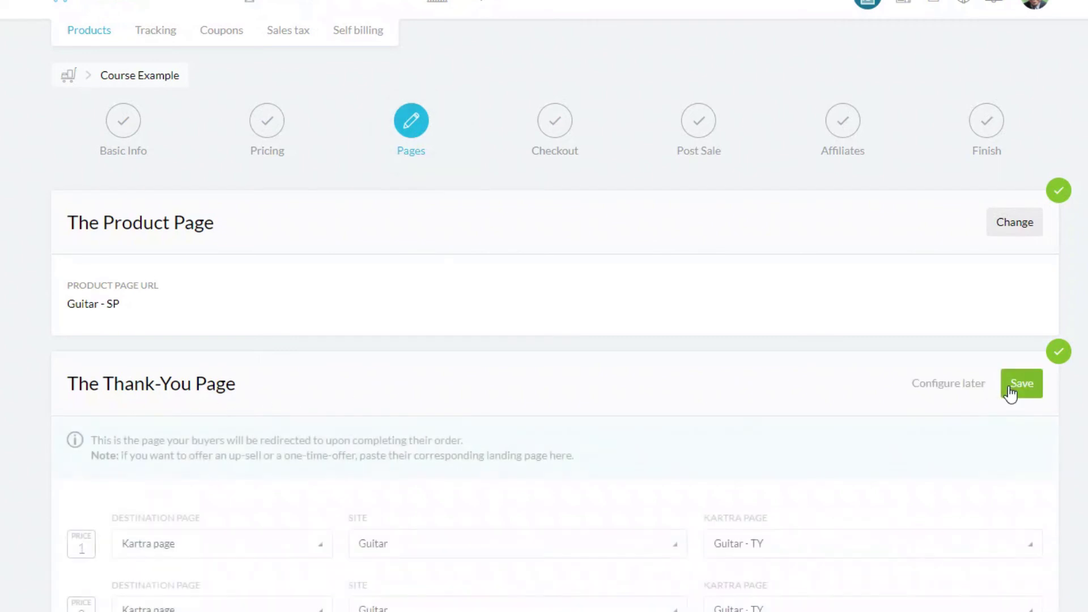
{"action": "scroll", "coordinate": [783, 556], "scroll_direction": "down", "scroll_amount": 2}
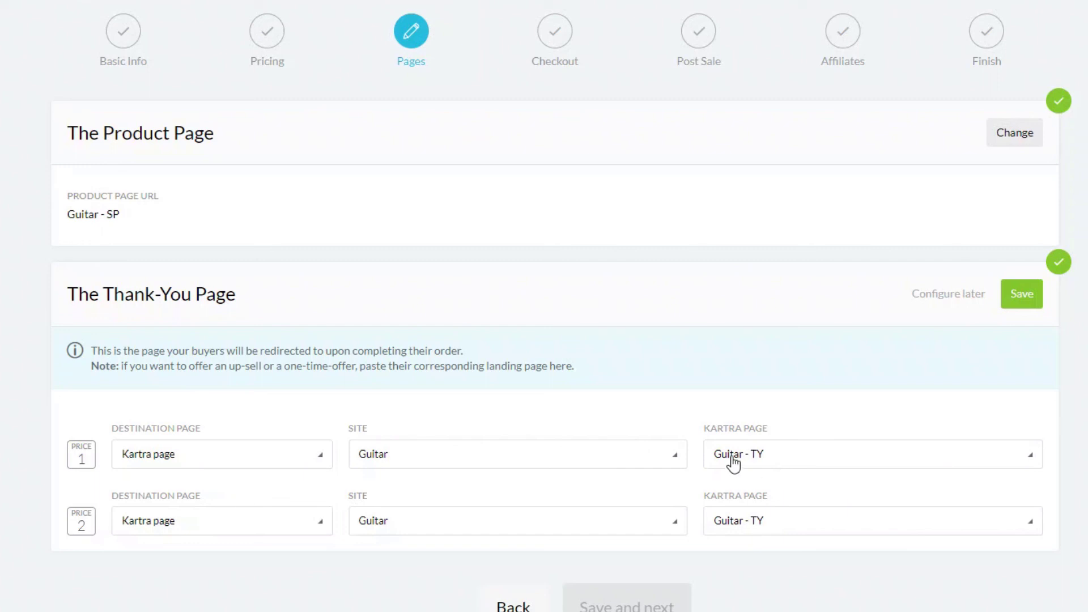
{"action": "left_click", "coordinate": [760, 462]}
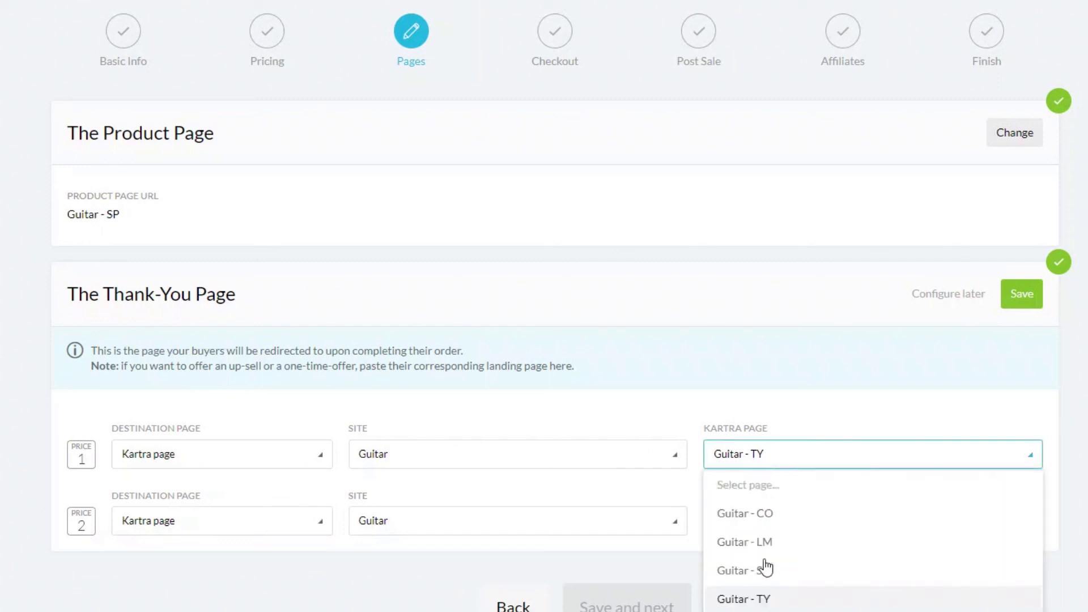
{"action": "left_click", "coordinate": [777, 610]}
{"action": "left_click", "coordinate": [757, 532]}
{"action": "scroll", "coordinate": [805, 596], "scroll_direction": "down", "scroll_amount": 3}
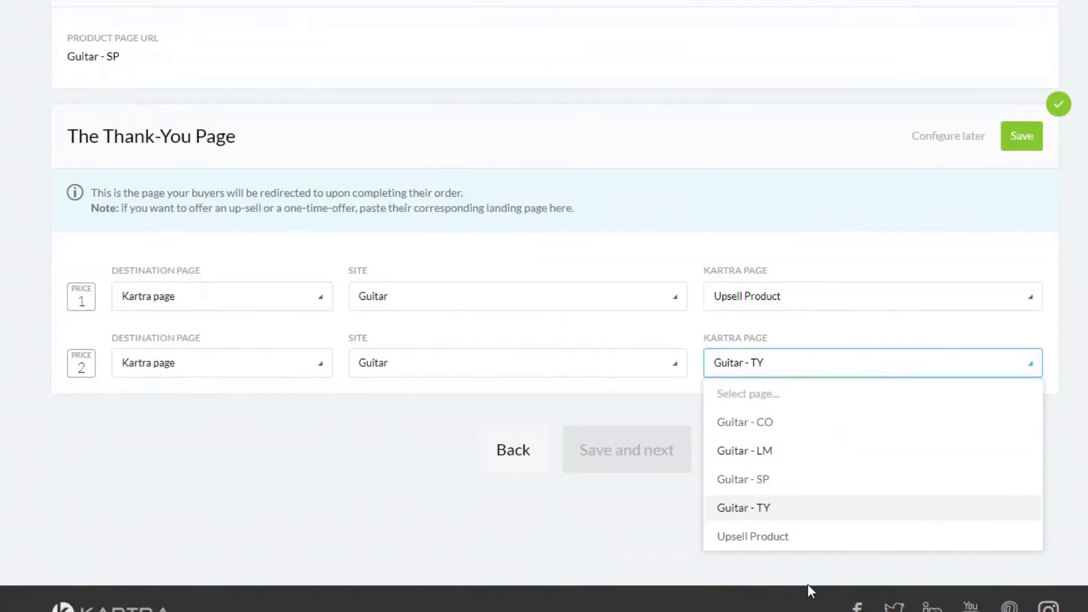
{"action": "left_click", "coordinate": [760, 538]}
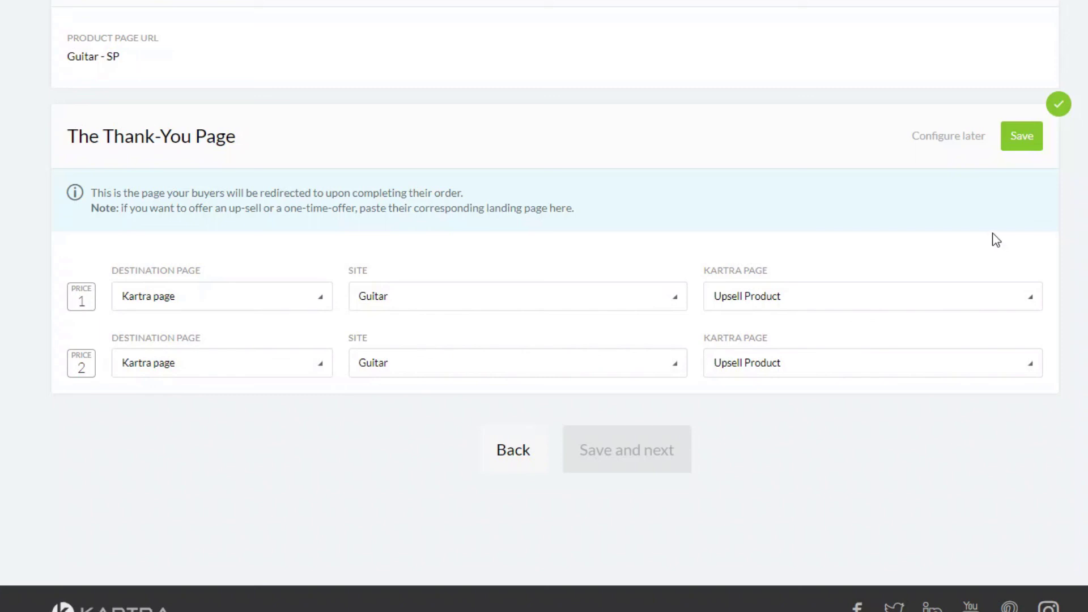
{"action": "left_click", "coordinate": [1020, 139]}
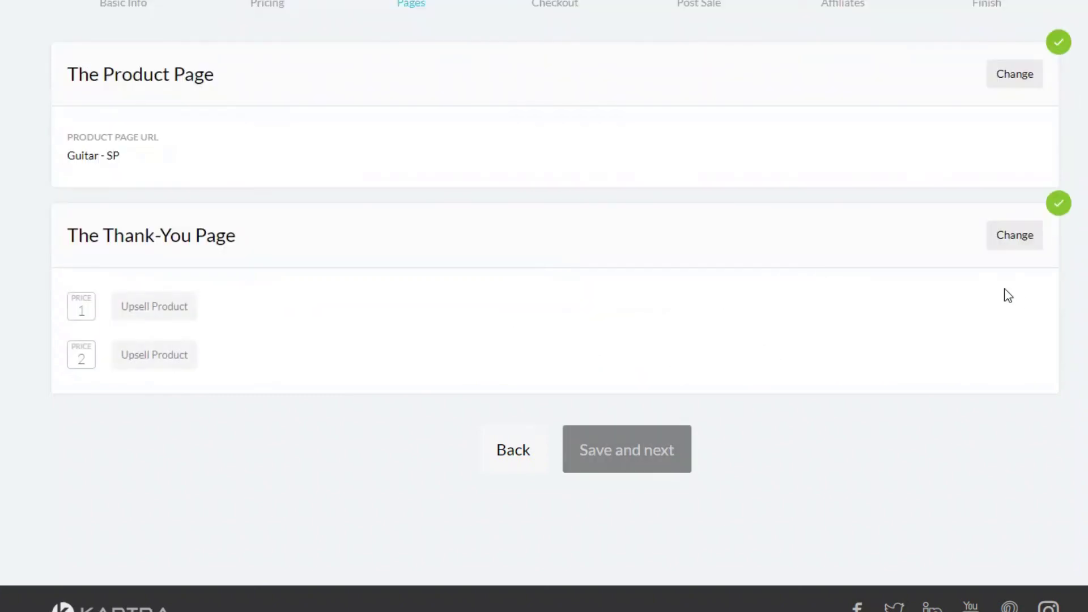